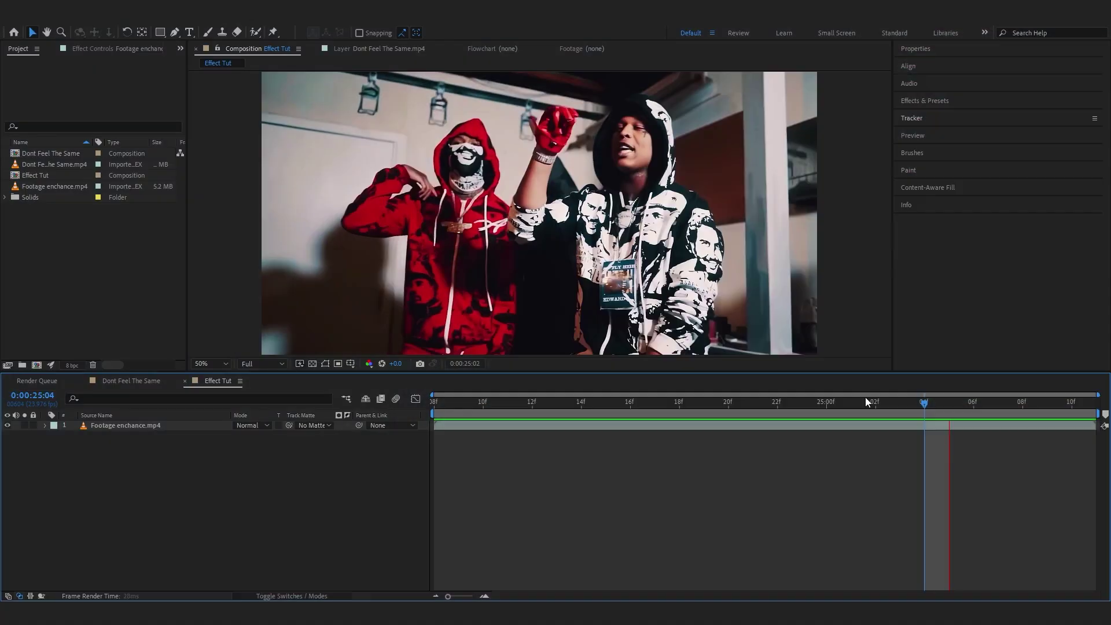
- Duplicate the Footage enchance.mp4 layer in the Effect Tut composition
left_click(723, 413)
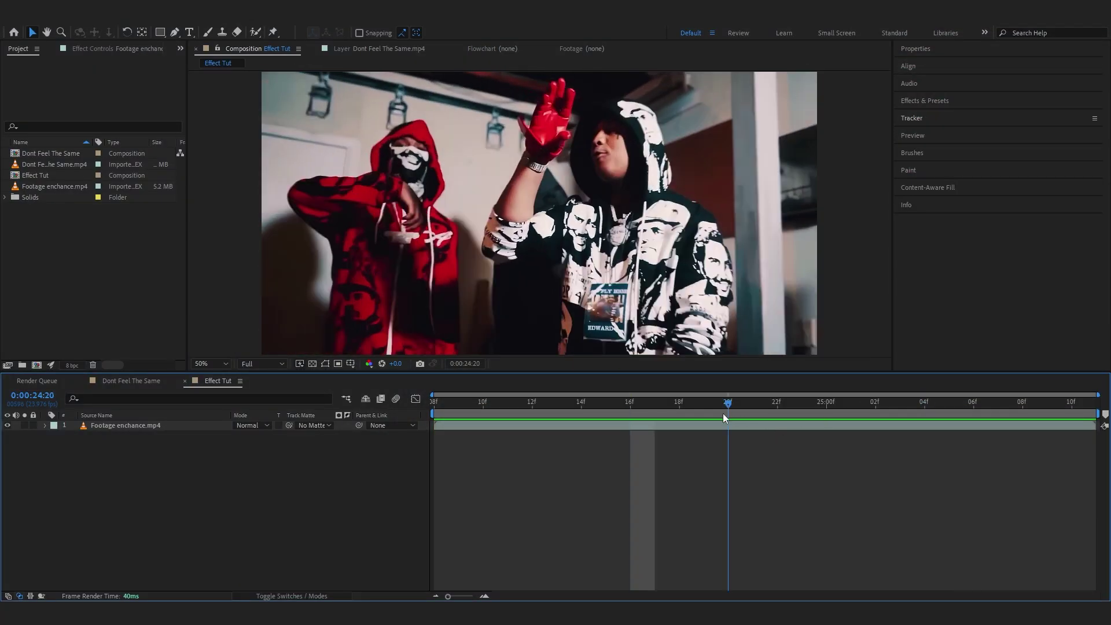
key("space")
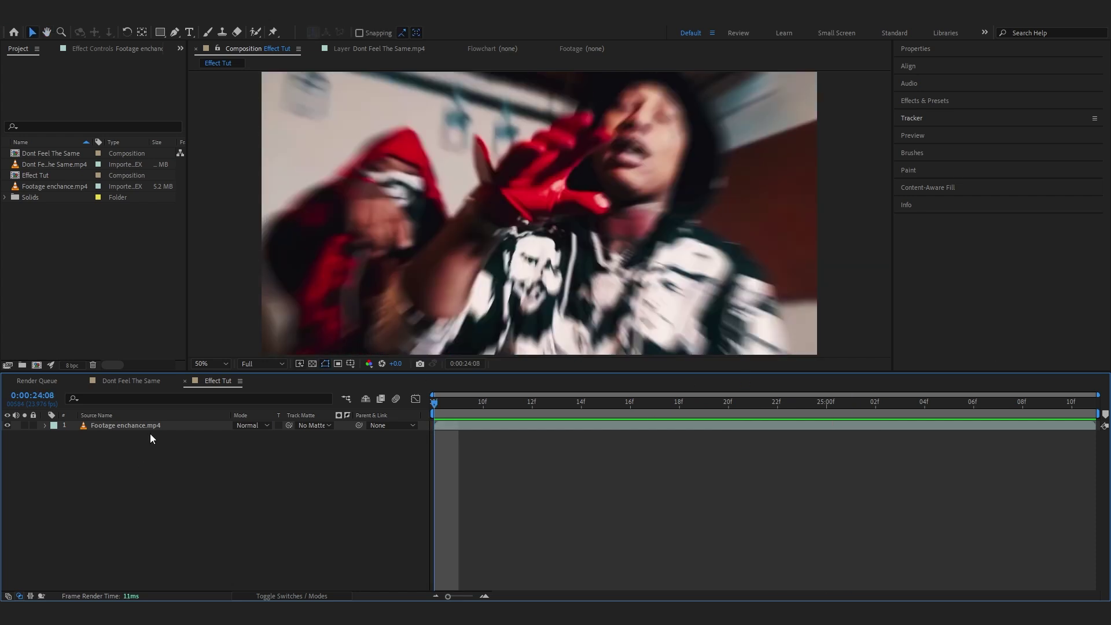
left_click(149, 426)
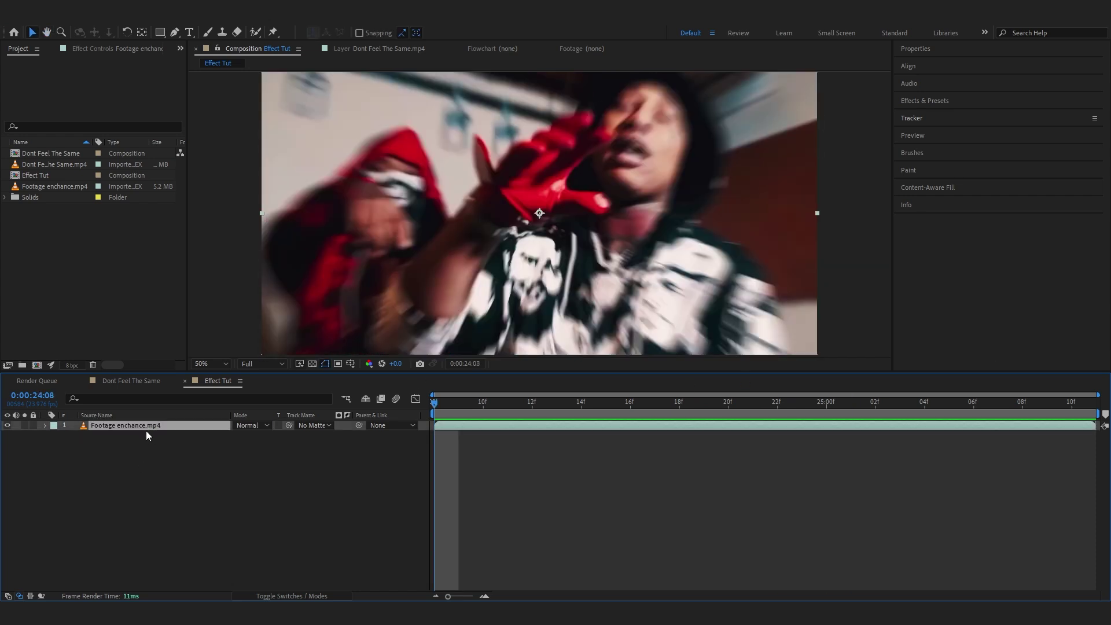
key("ctrl+d")
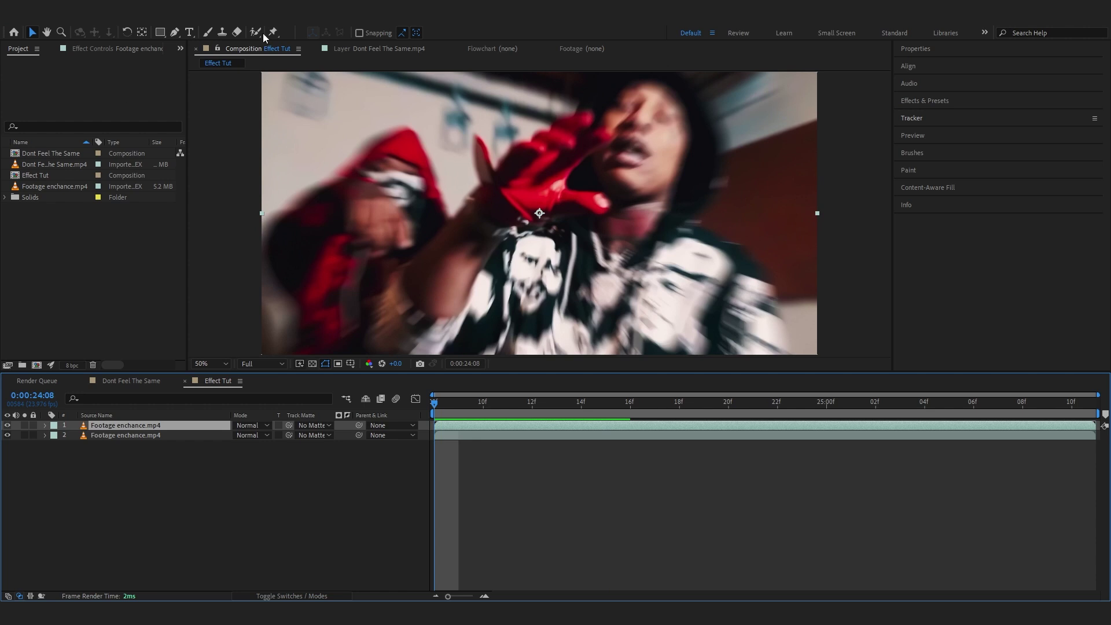
- Start a Roto Brush selection on the raised red-gloved hand in the upper footage layer at 0:00:24:08
left_click(258, 33)
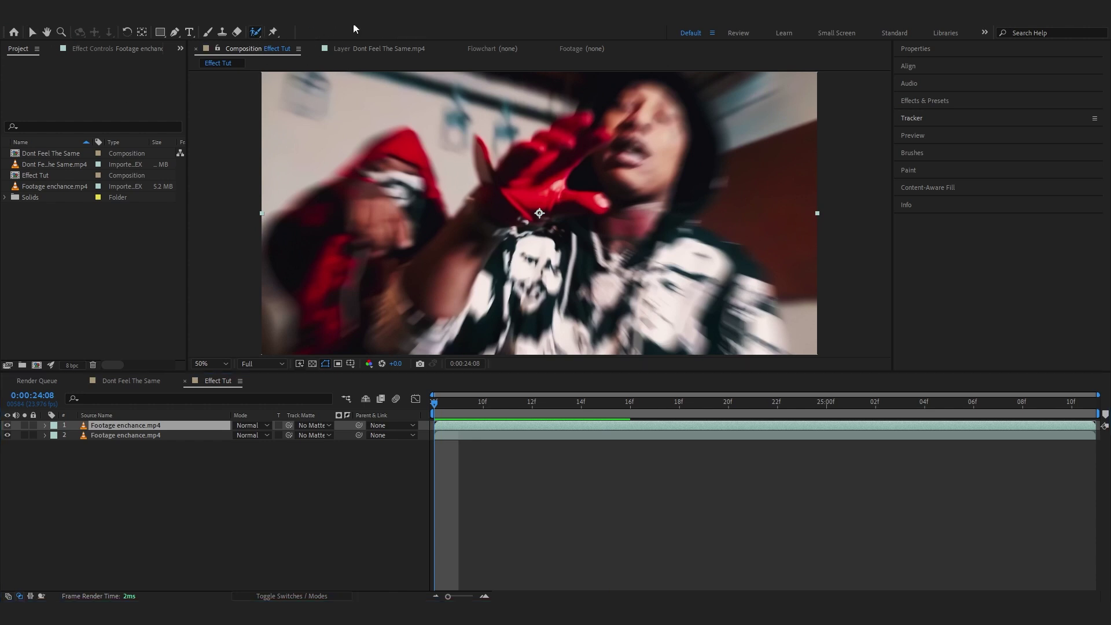
double_click(560, 169)
scroll(511, 196, "up", 1)
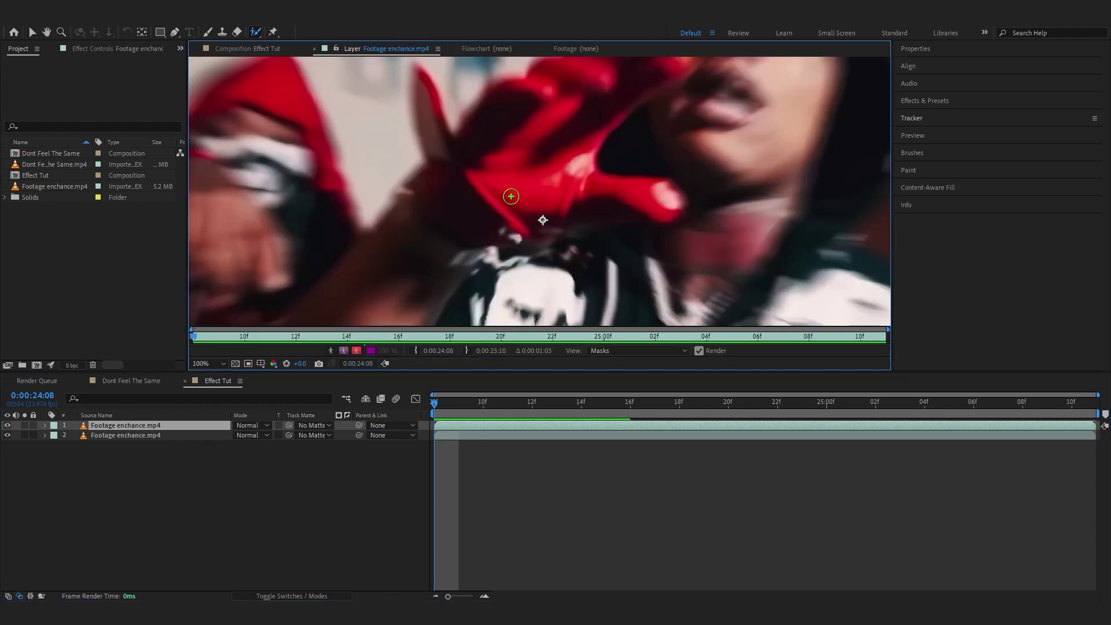
left_click_drag(493, 181, 481, 206)
left_click_drag(481, 206, 461, 232)
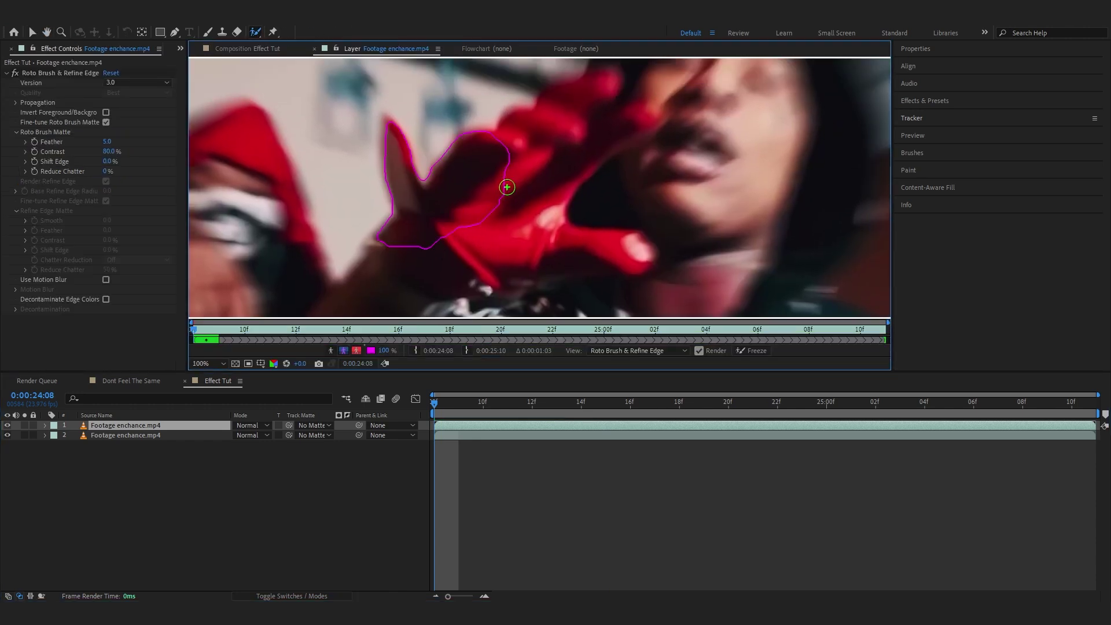
- Check how the Roto Brush outline follows the hand over the two frames after 0:00:24:08
scroll(506, 187, "down", 3)
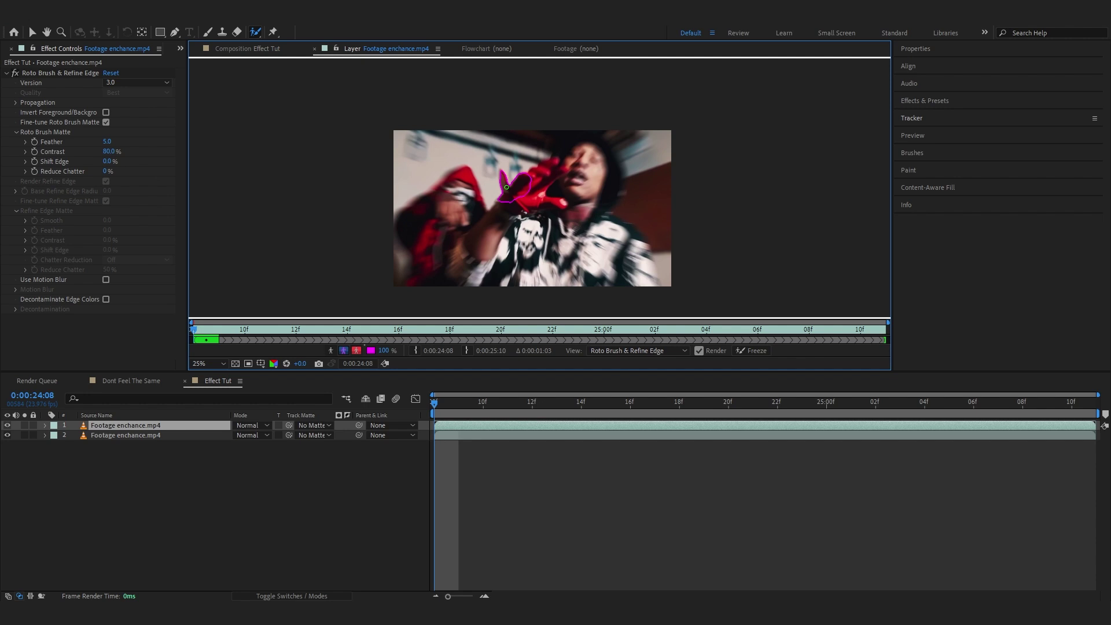
scroll(507, 187, "up", 2)
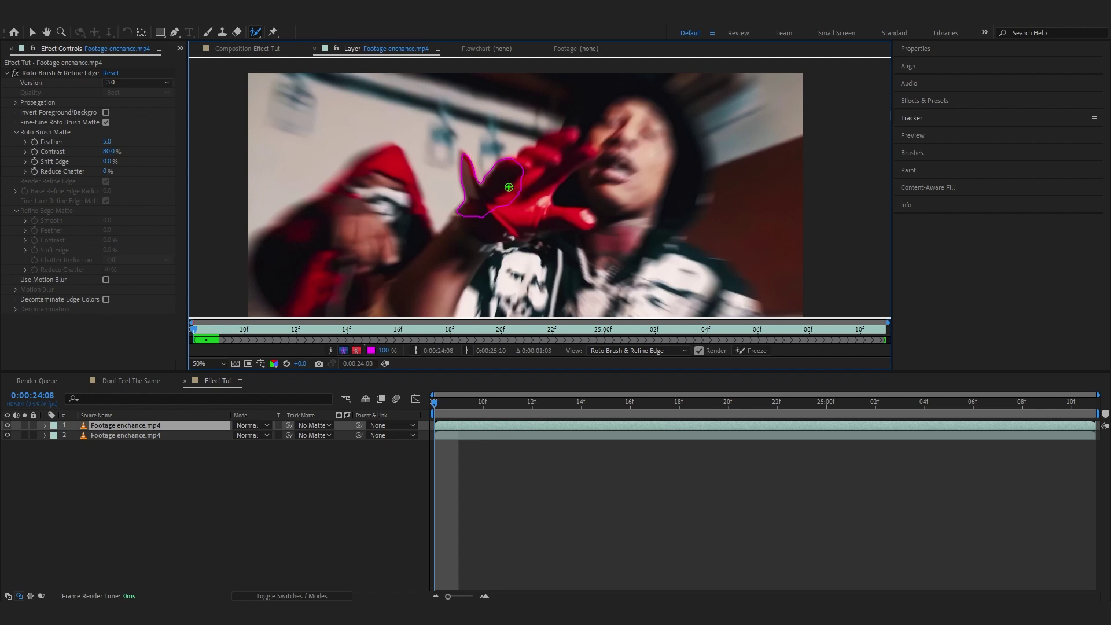
scroll(509, 187, "up", 2)
left_click(457, 408)
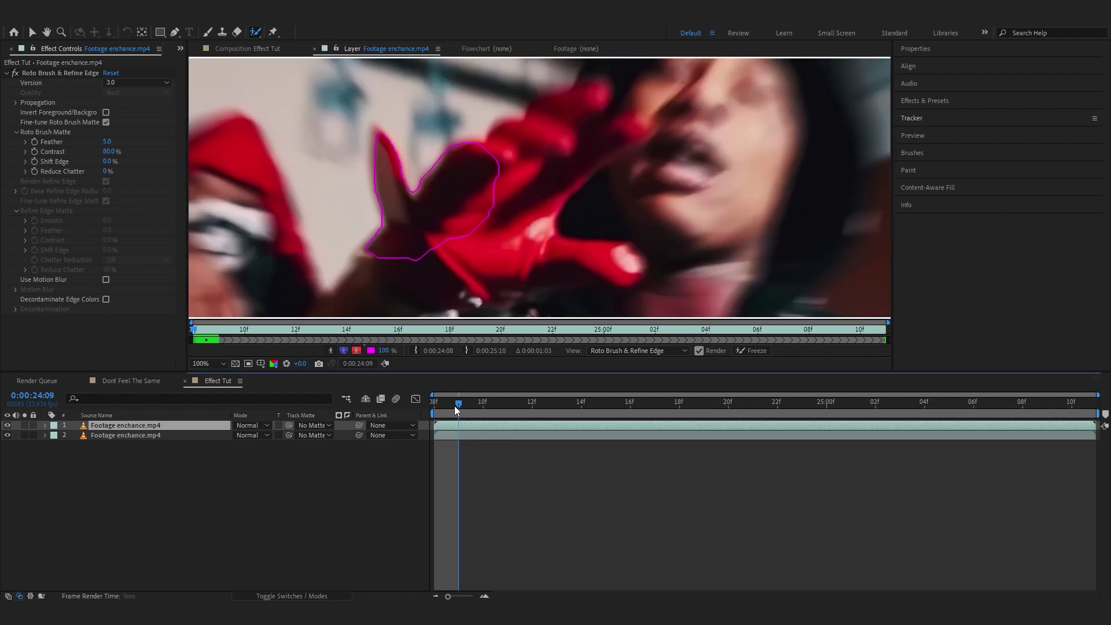
left_click(483, 408)
scroll(499, 184, "down", 2)
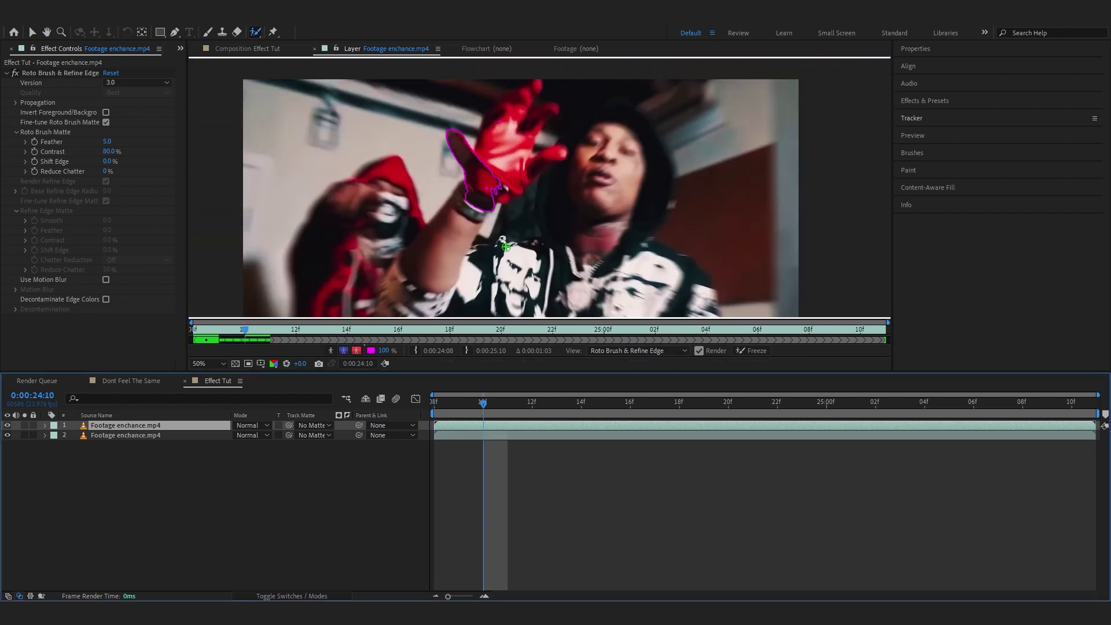
left_click(435, 409)
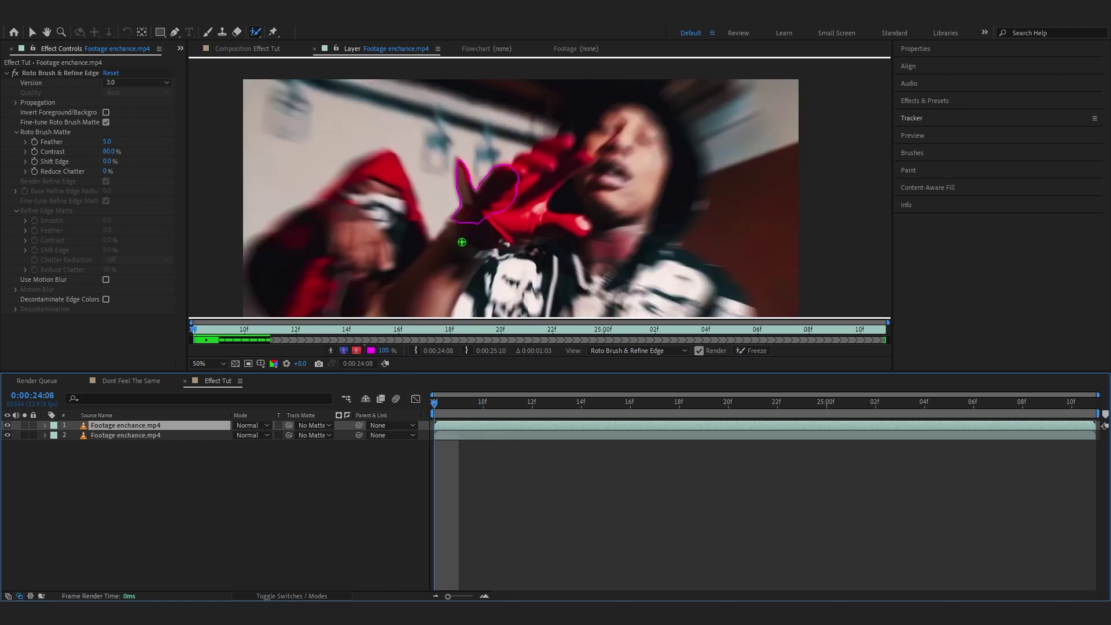
- Refine the Roto Brush selection at 0:00:24:08 with further strokes so it covers the entire gloved hand, including palm, thumb and fingers
scroll(496, 205, "up", 2)
scroll(502, 202, "down", 2)
scroll(478, 170, "up", 2)
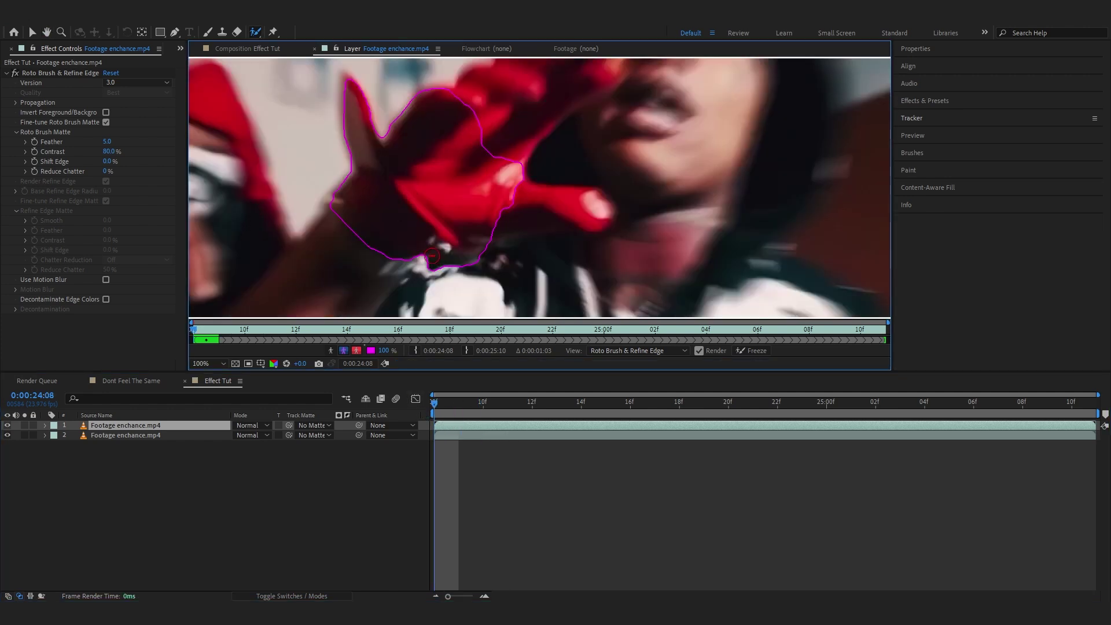
mouse_move(392, 215)
left_mouse_down()
mouse_move(413, 234)
mouse_move(554, 208)
left_mouse_up()
mouse_move(460, 241)
left_mouse_down()
mouse_move(600, 219)
mouse_move(572, 233)
mouse_move(596, 221)
left_mouse_up()
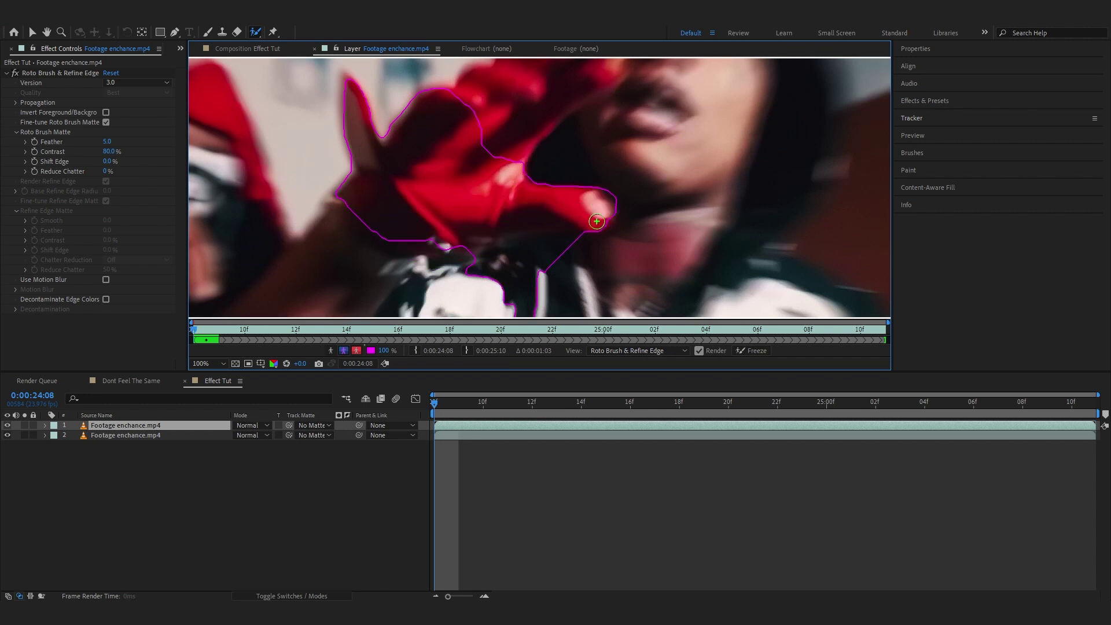
left_click_drag(479, 254, 601, 239)
left_click_drag(408, 235, 441, 234)
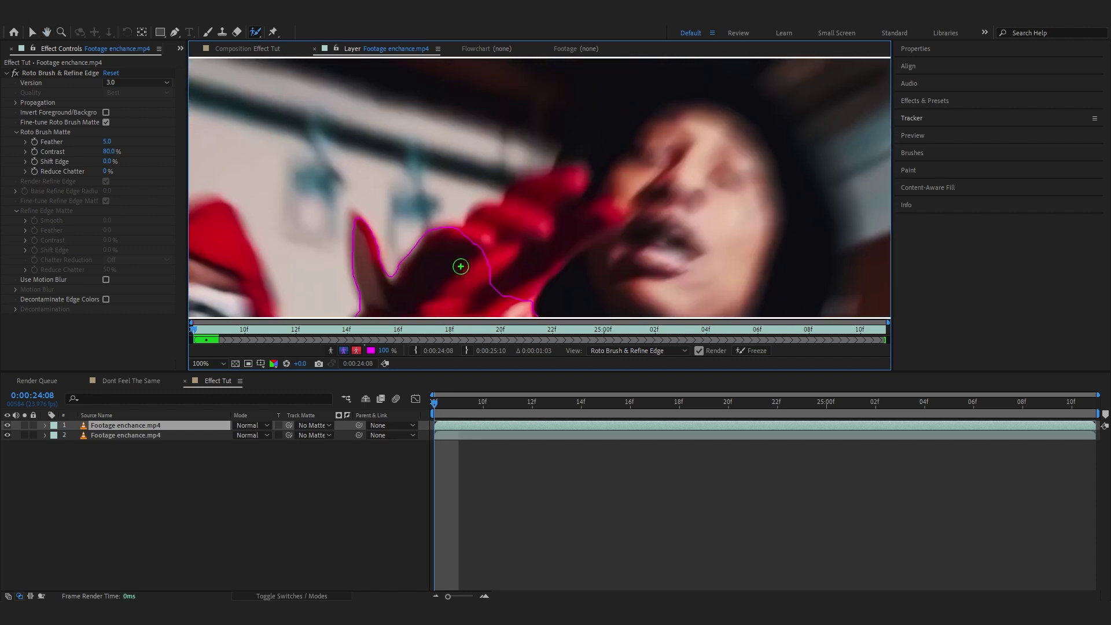
left_click_drag(461, 266, 521, 223)
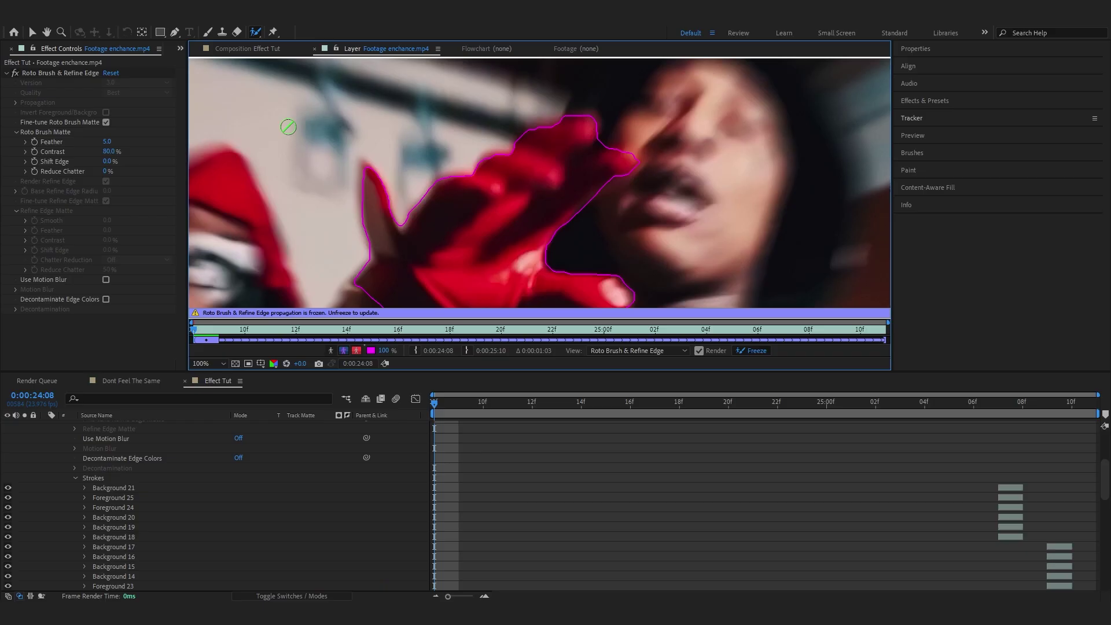
- Return to the Effect Tut composition, hide the lower footage layer and preview the isolated hand
scroll(288, 126, "down", 2)
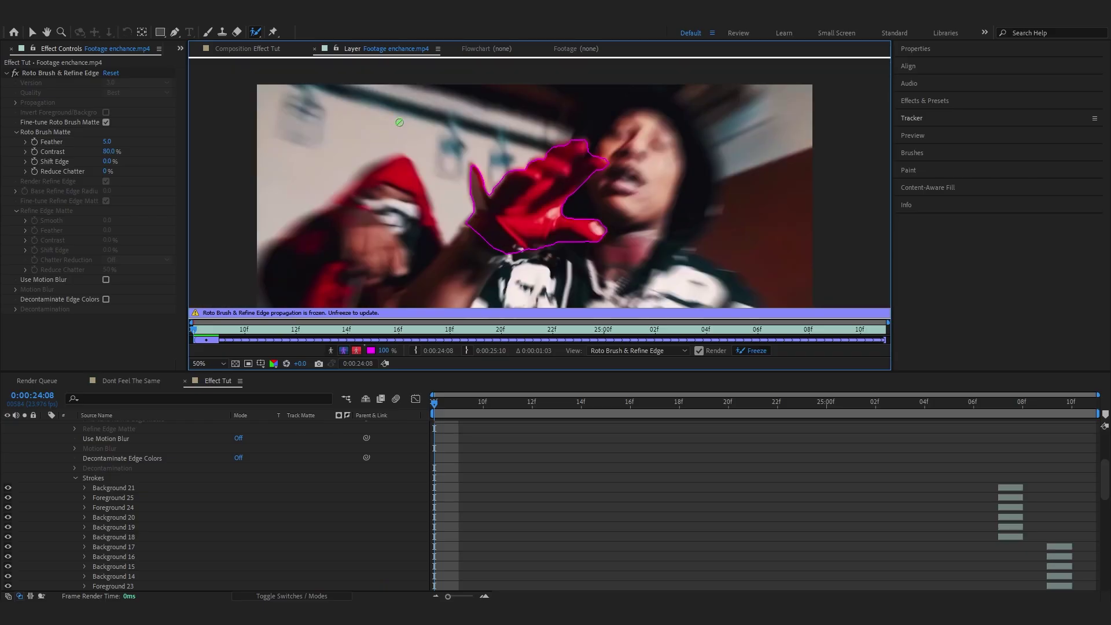
left_click(273, 52)
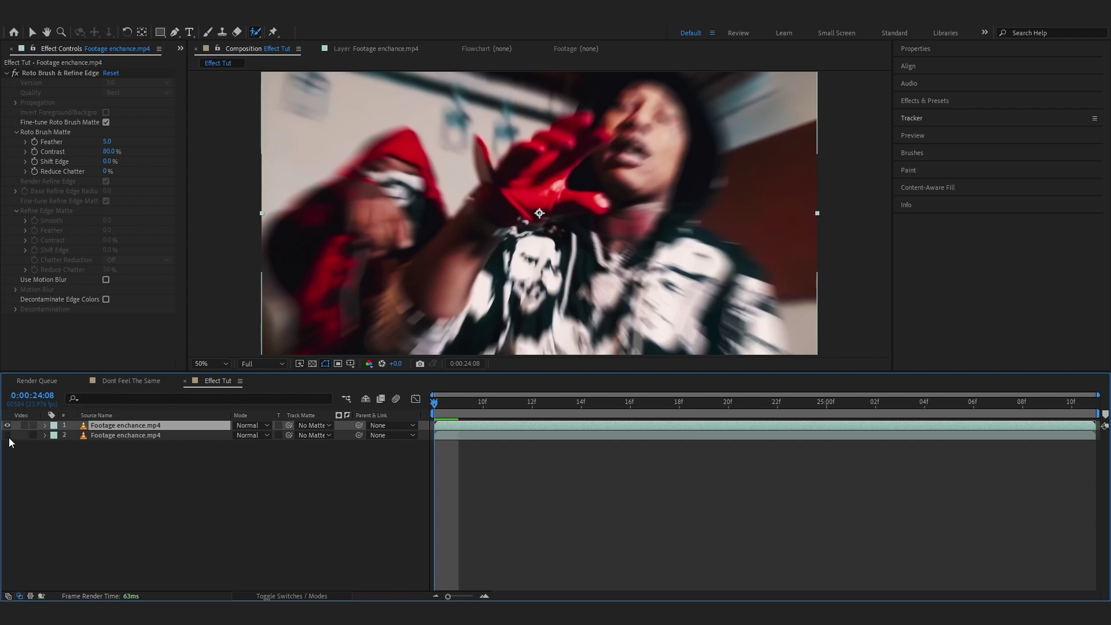
key("space")
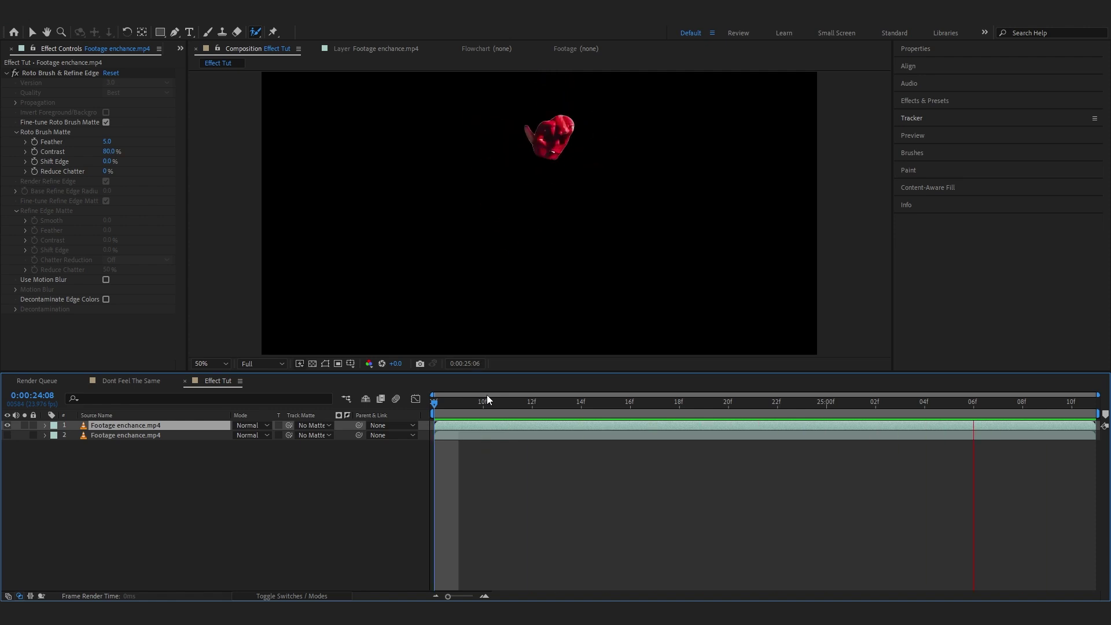
key("space")
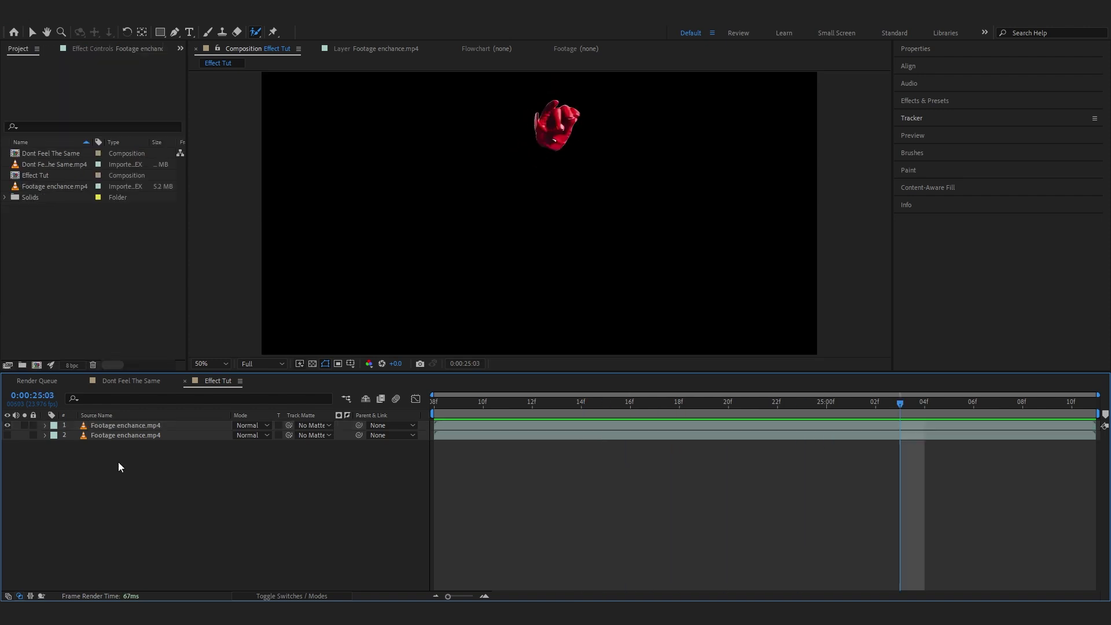
- Apply the Black & White effect to the upper, rotoscoped footage layer
left_click(116, 435)
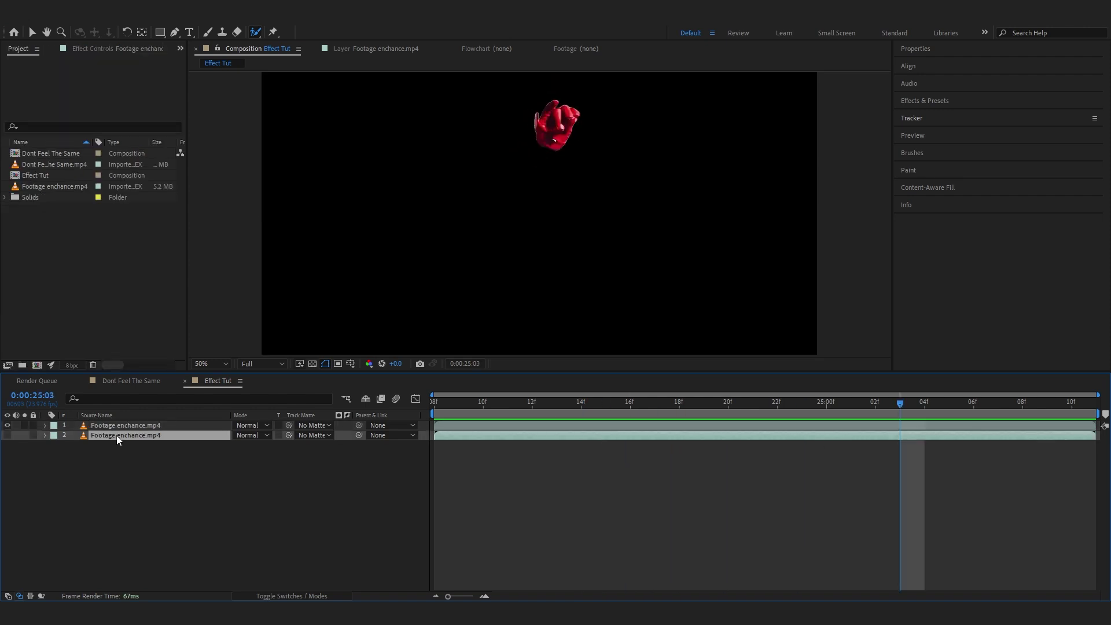
left_click(113, 426)
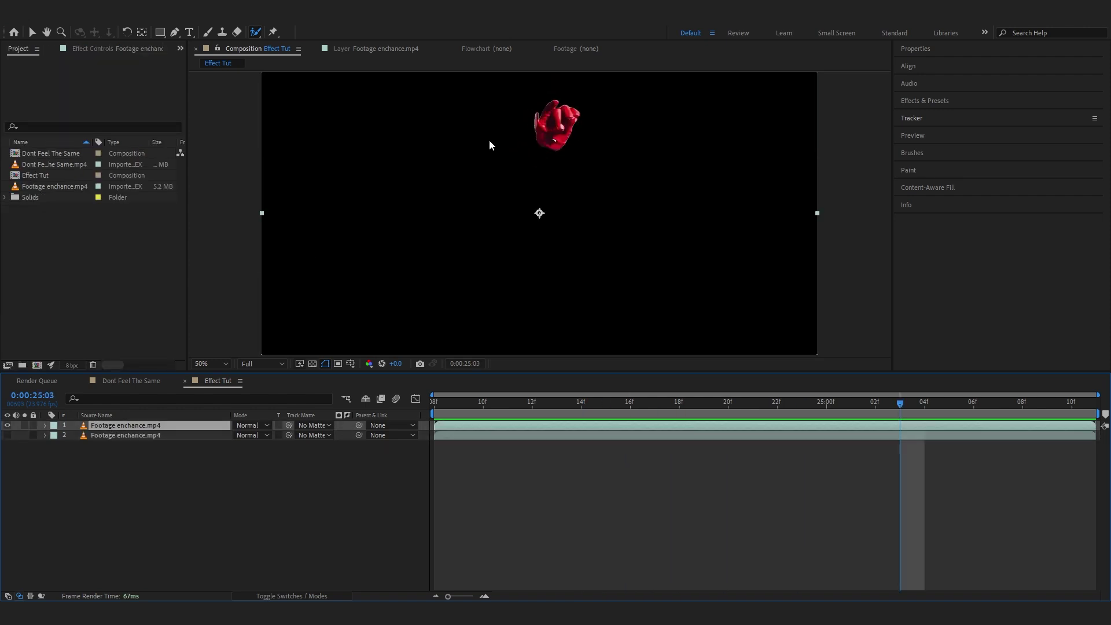
mouse_move(491, 144)
left_mouse_down()
mouse_move(541, 122)
mouse_move(548, 190)
mouse_move(544, 166)
left_mouse_up()
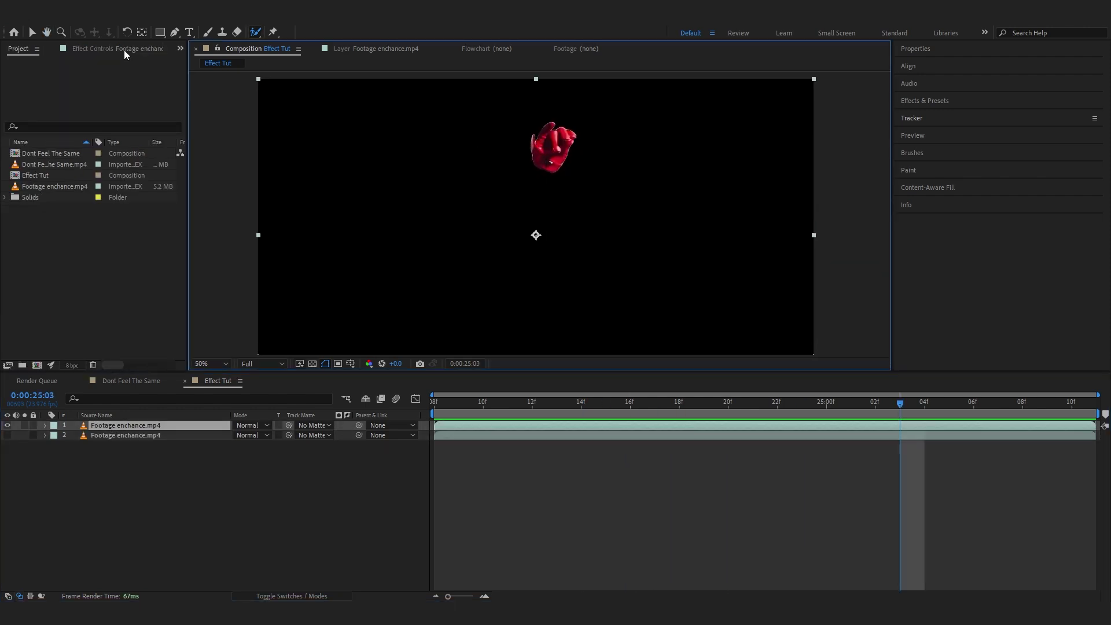
left_click(124, 48)
key("ctrl+space")
type("black")
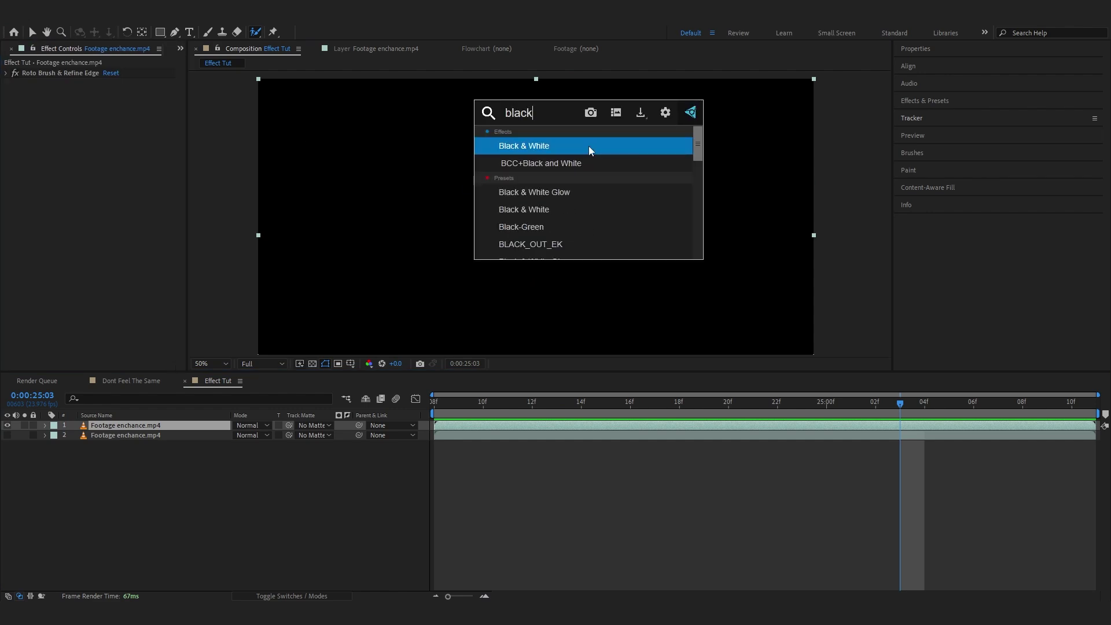
key("Return")
scroll(537, 199, "up", 2)
left_click_drag(413, 208, 498, 209)
scroll(498, 206, "down", 1)
key("ctrl+space")
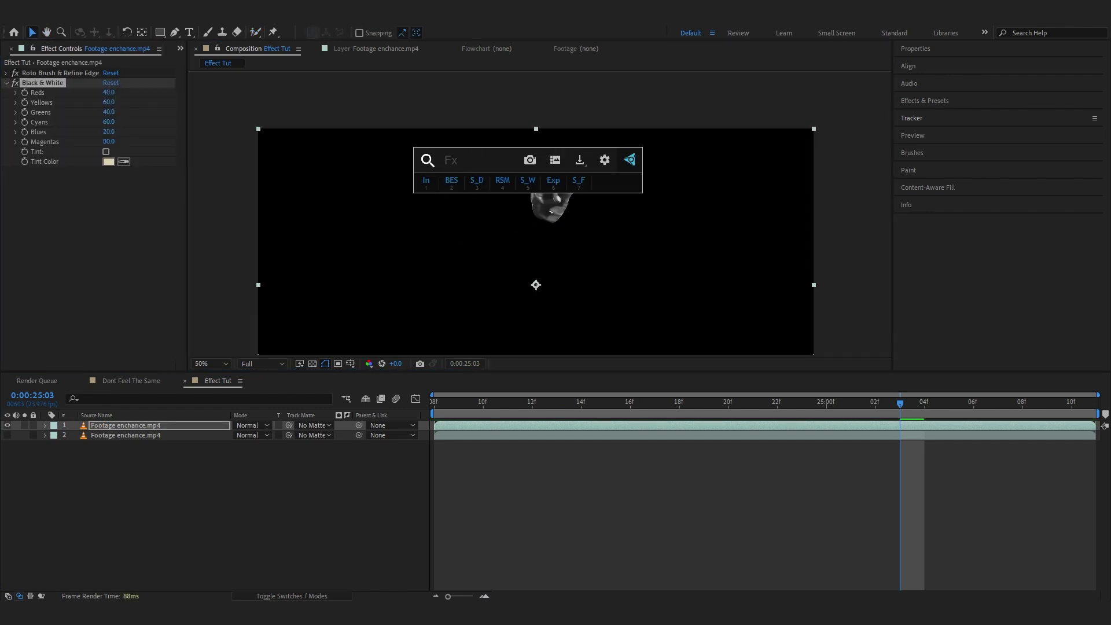
key("Escape")
key("ctrl+space")
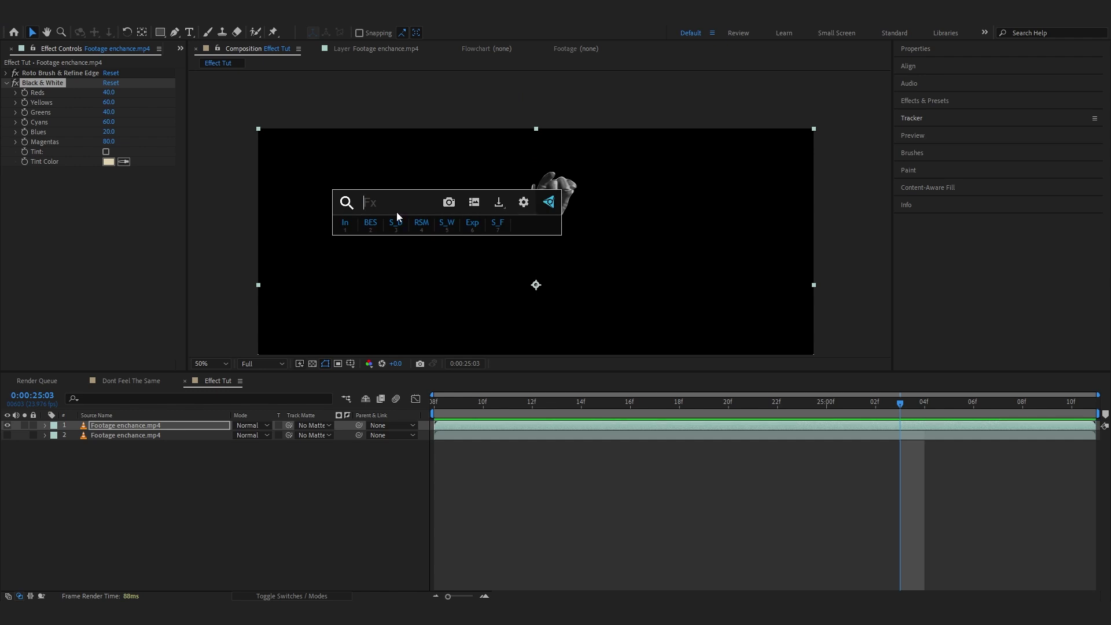
left_click_drag(396, 212, 544, 212)
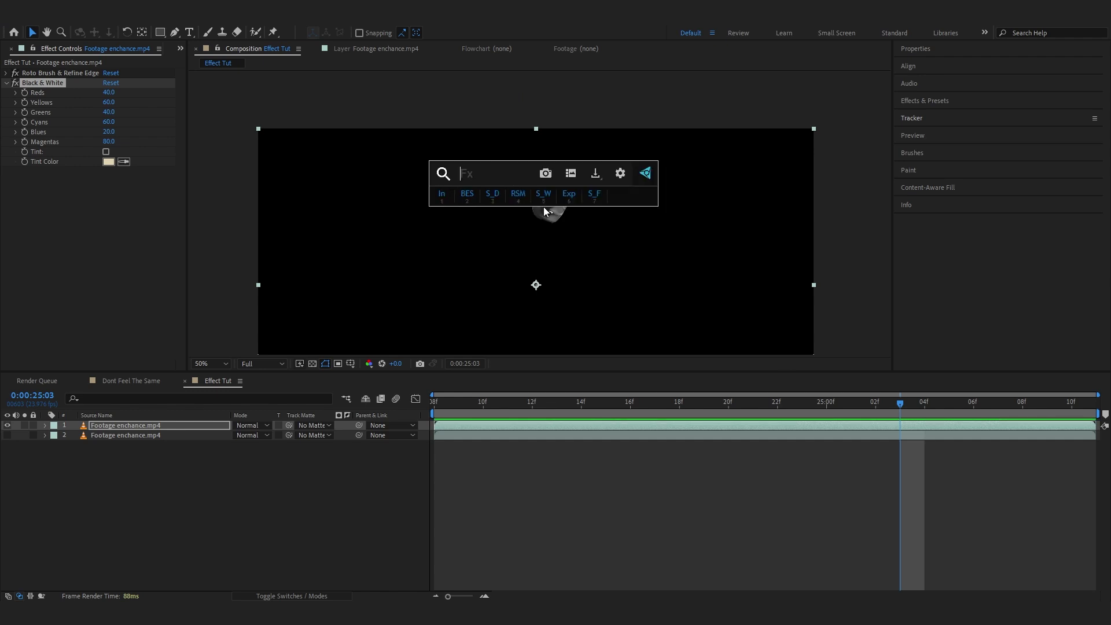
key("Escape")
left_click(906, 101)
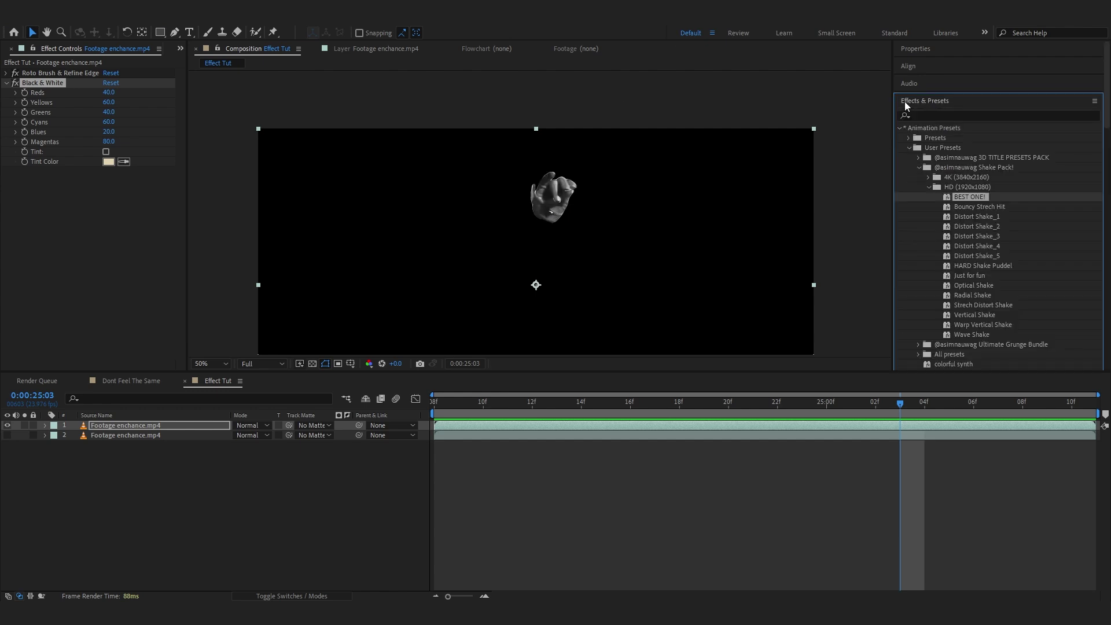
key("grave")
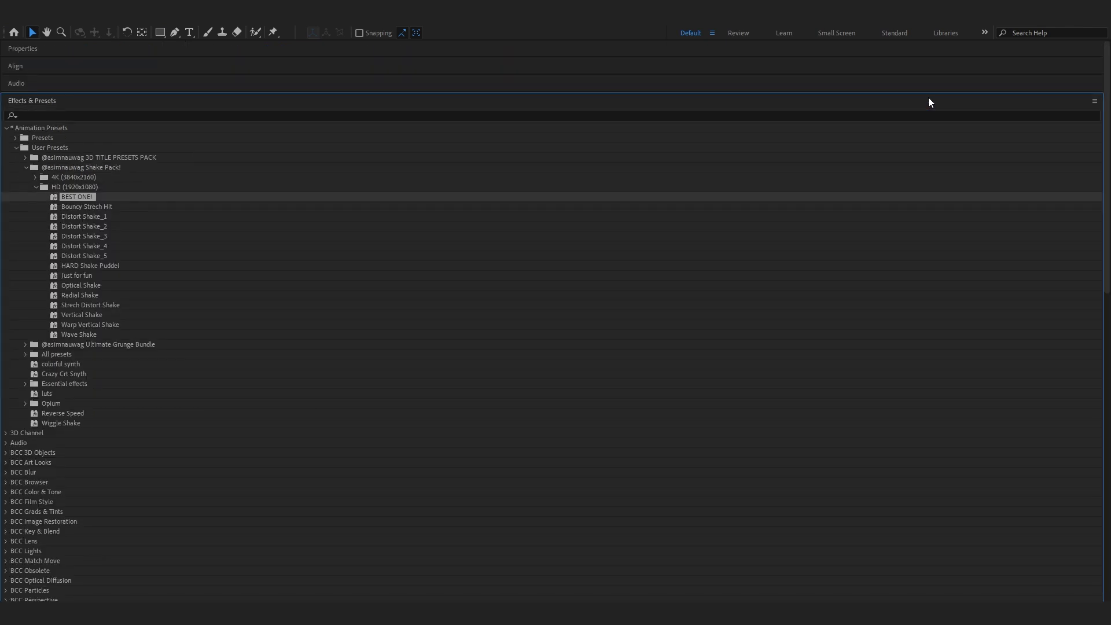
key("grave")
- Apply the Find Edges effect to the rotoscoped hand layer and enable its Invert option
key("ctrl+space")
type("find")
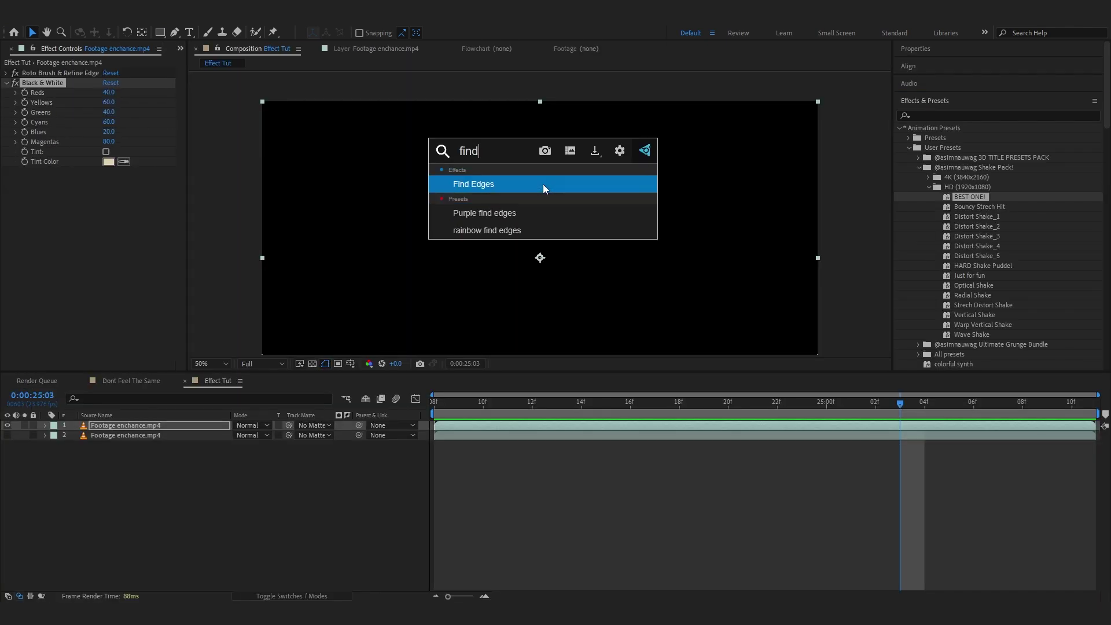
left_click(543, 184)
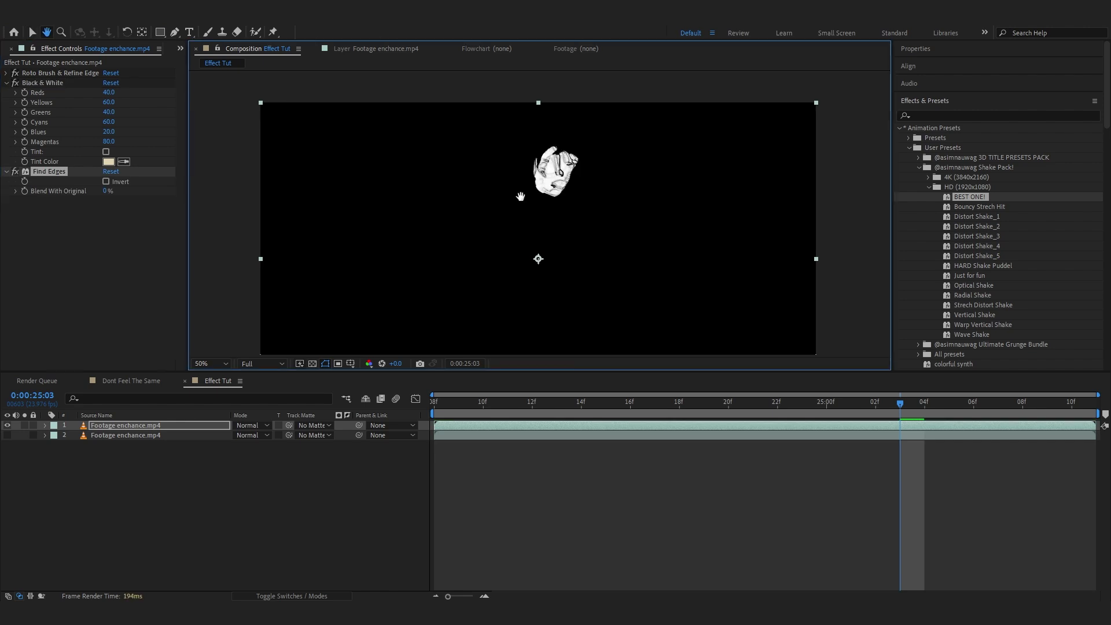
scroll(515, 210, "up", 4)
left_click_drag(515, 209, 511, 220)
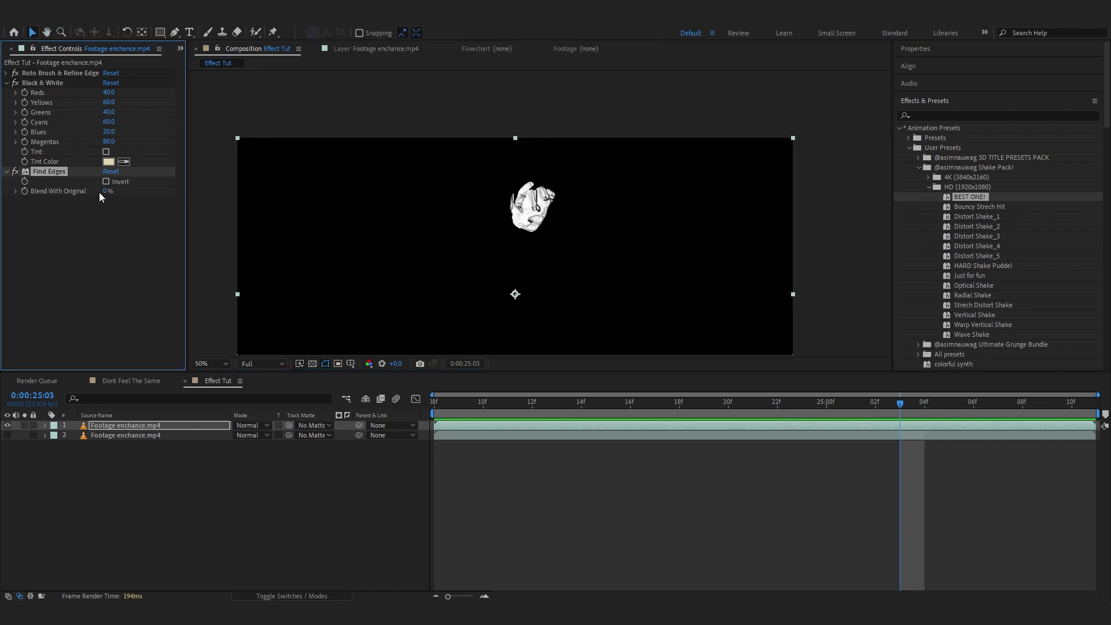
scroll(449, 206, "up", 2)
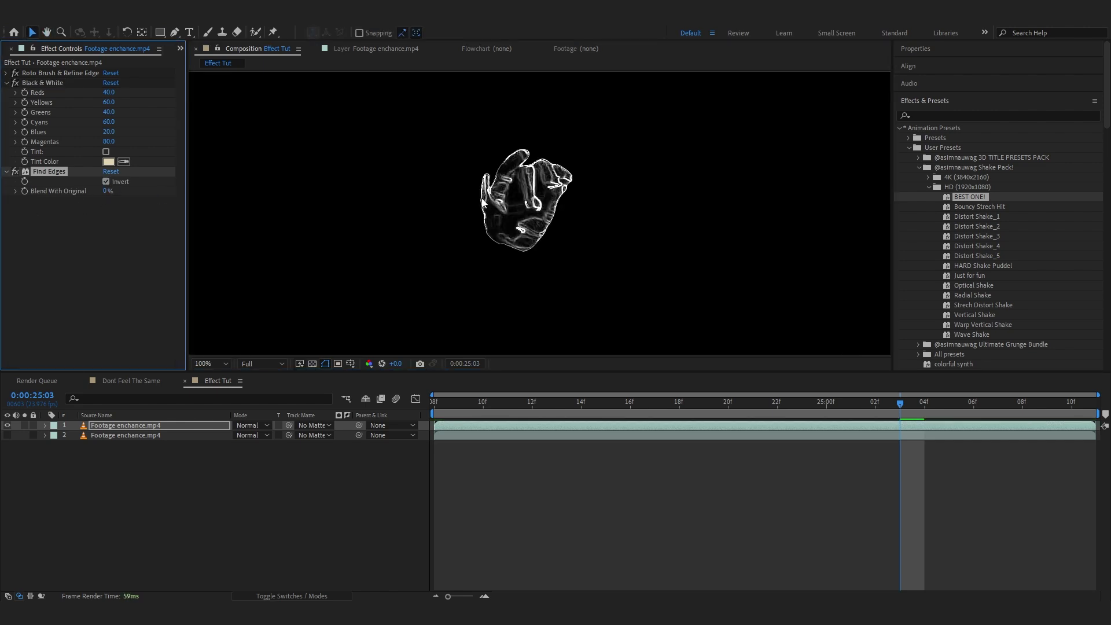
scroll(450, 229, "down", 2)
- Apply the Curves effect to the hand layer and pull the lower part of the RGB curve down to strengthen the edge contrast
key("ctrl+space")
type("curv")
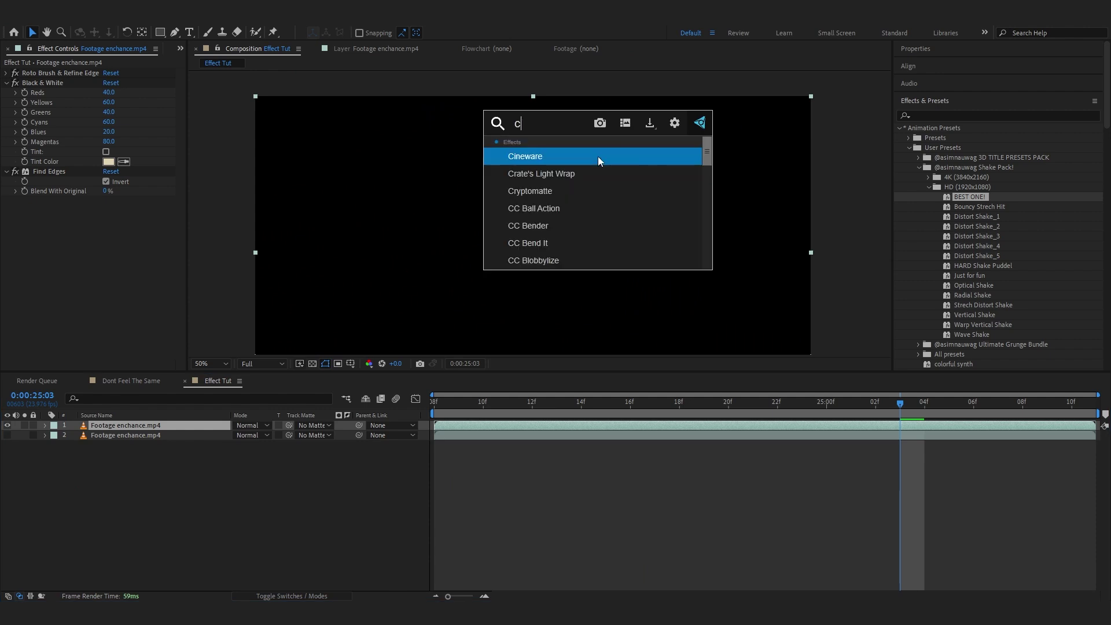
key("Return")
left_click_drag(75, 299, 85, 303)
left_click_drag(129, 243, 132, 228)
scroll(499, 186, "up", 1)
scroll(501, 191, "up", 4)
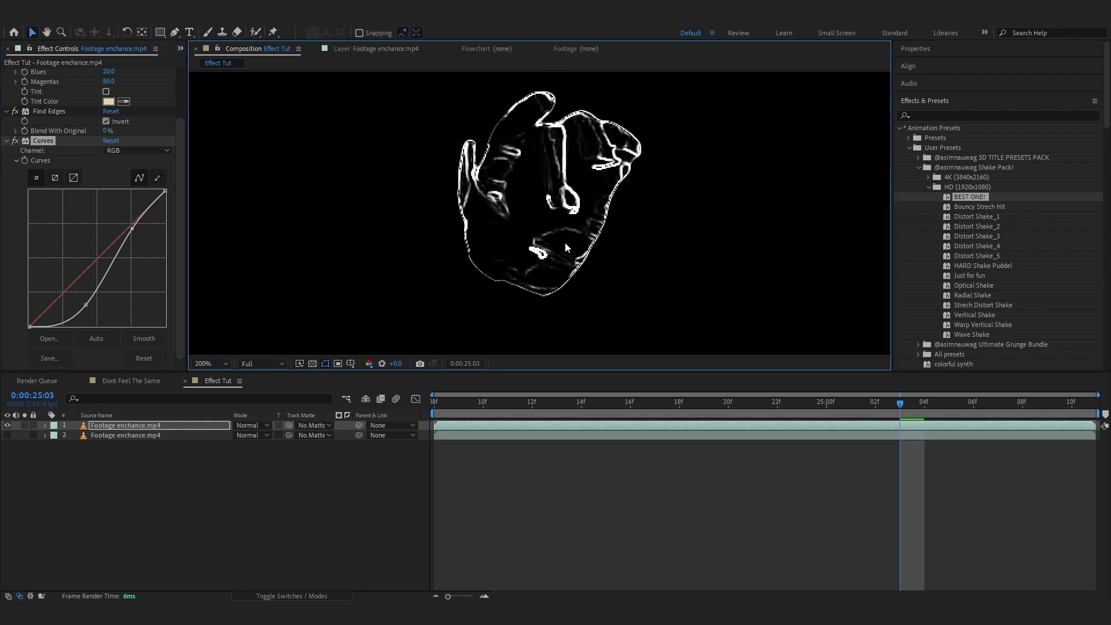
- Shift the lower point of the hand layer's RGB curve further down, check other frames, and collapse the effect settings
left_click_drag(85, 304, 91, 308)
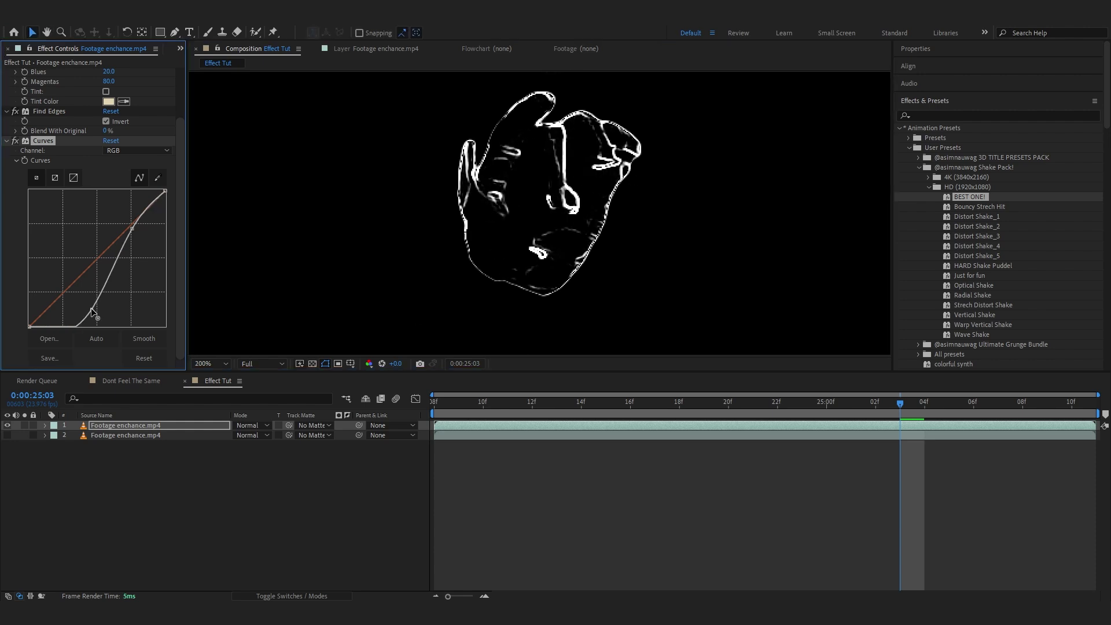
scroll(509, 303, "down", 4)
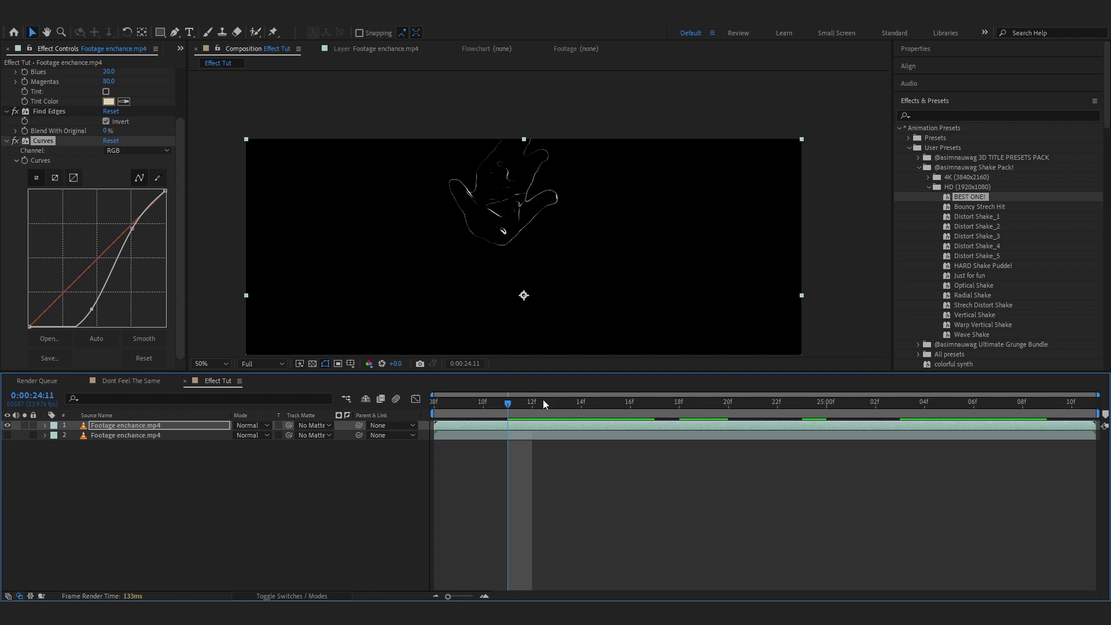
left_click_drag(542, 401, 778, 413)
scroll(441, 201, "up", 2)
scroll(712, 328, "down", 1)
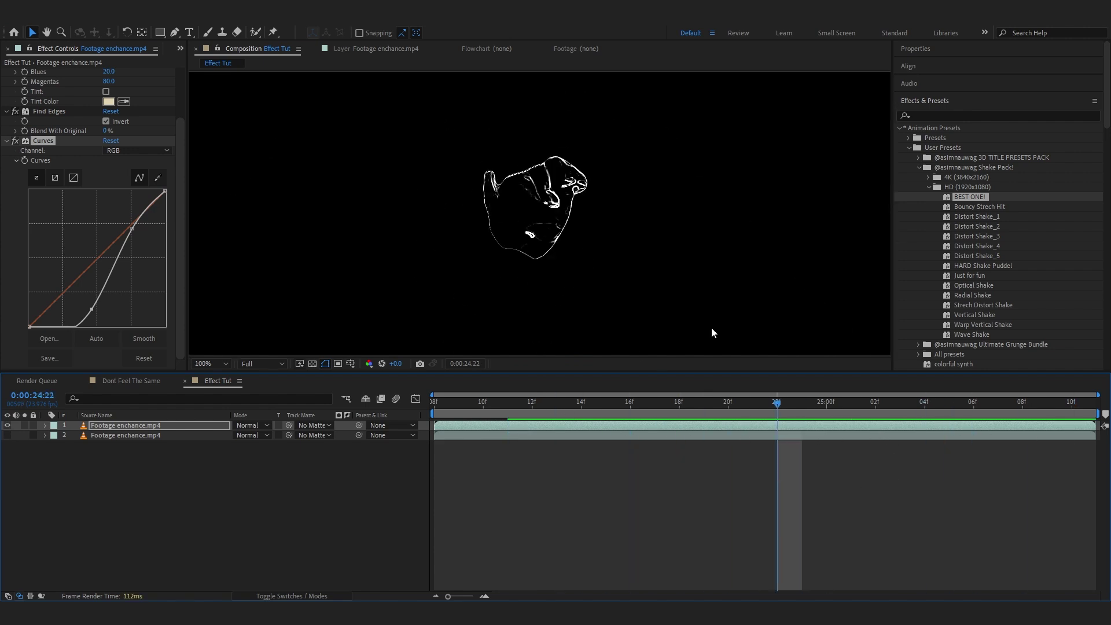
left_click(6, 141, "ctrl")
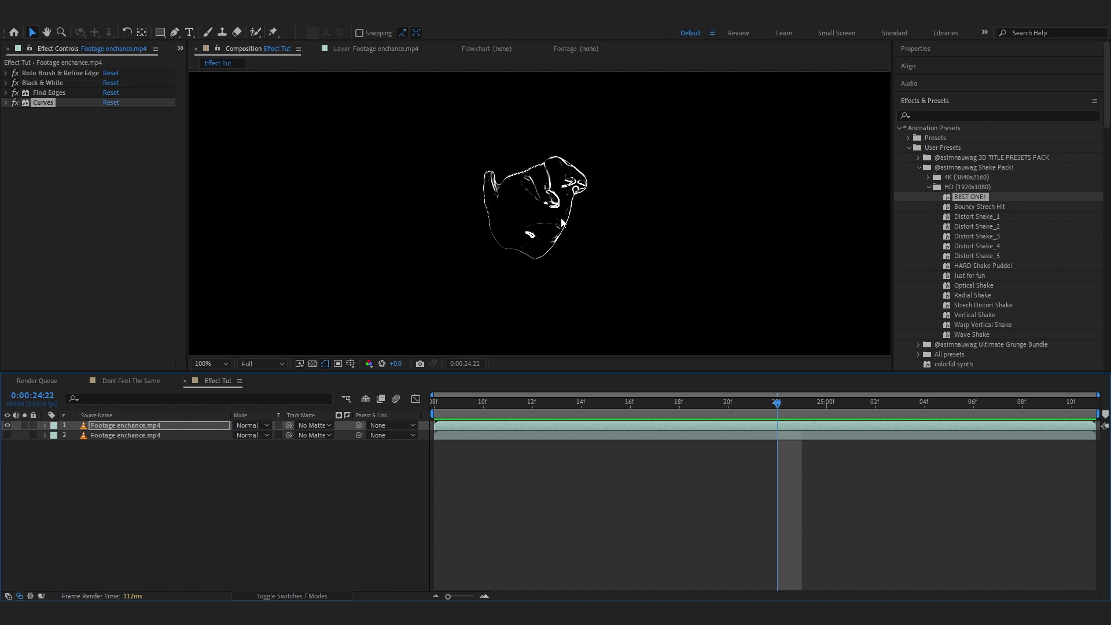
scroll(561, 223, "down", 2)
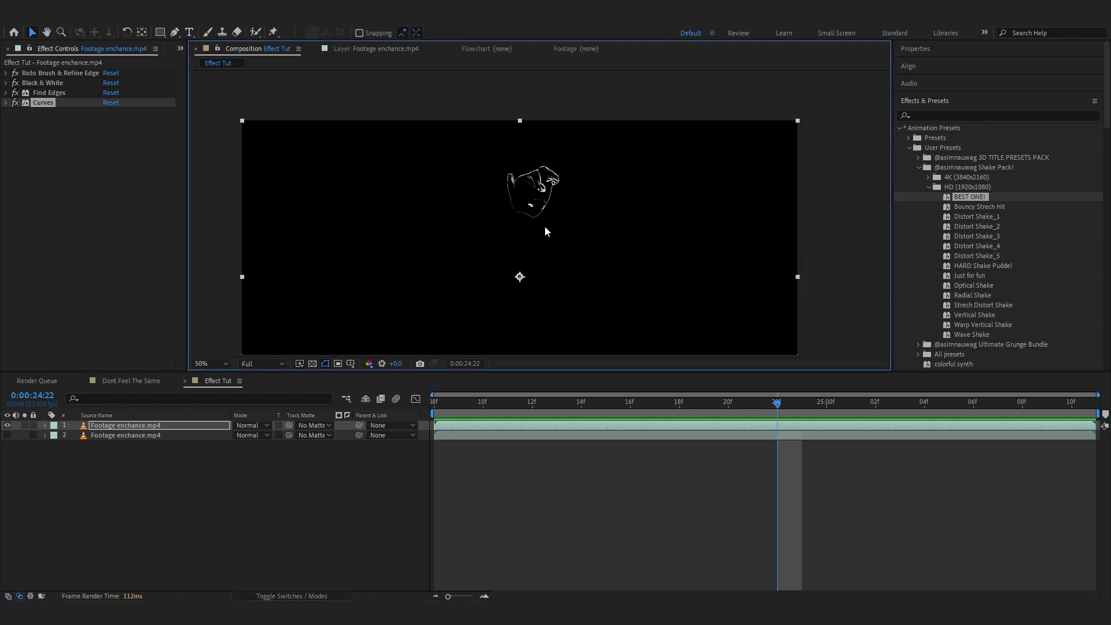
- Apply the S_AutoPaint effect to the rotoscoped hand layer
key("ctrl+space")
type("s_aut")
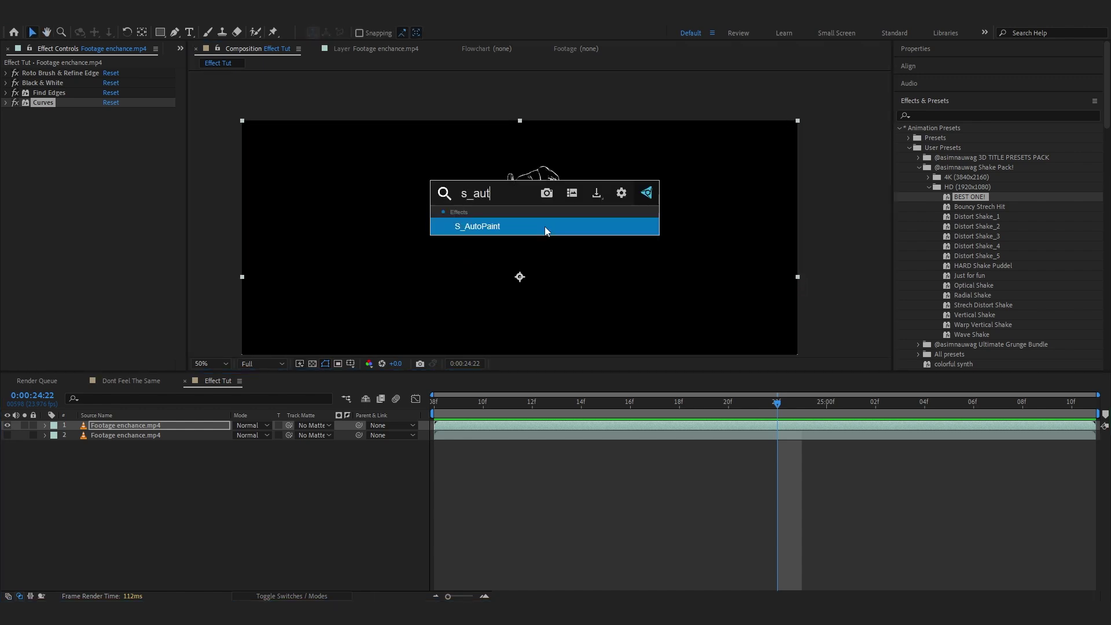
left_click(544, 227)
scroll(544, 226, "up", 2)
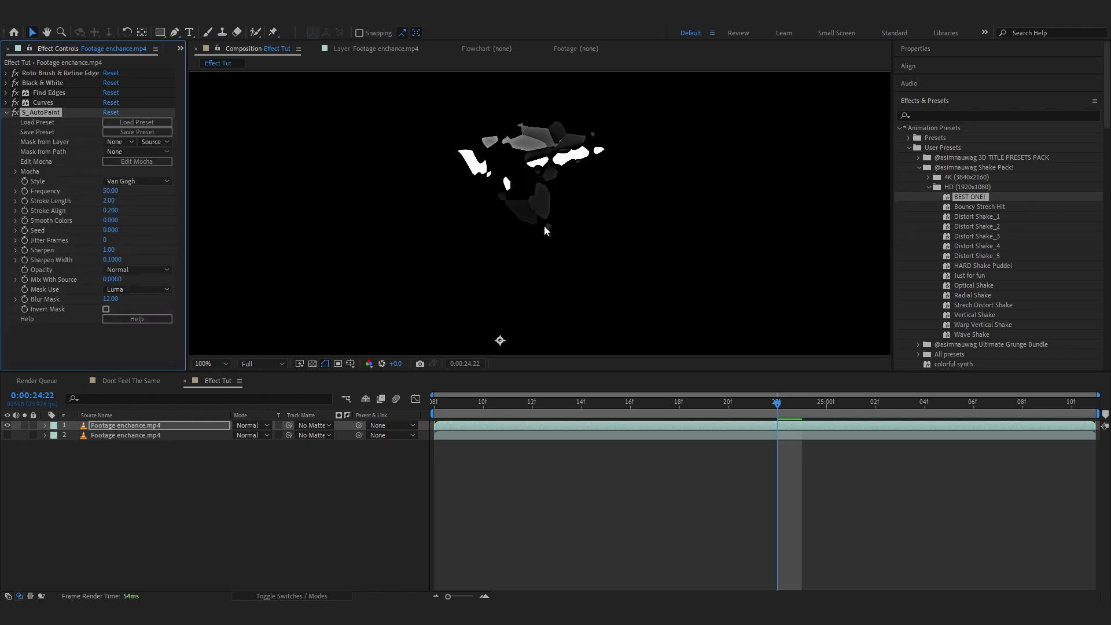
- Set S_AutoPaint's Frequency to 308 and check the painted outline on other frames
left_click_drag(108, 194, 299, 208)
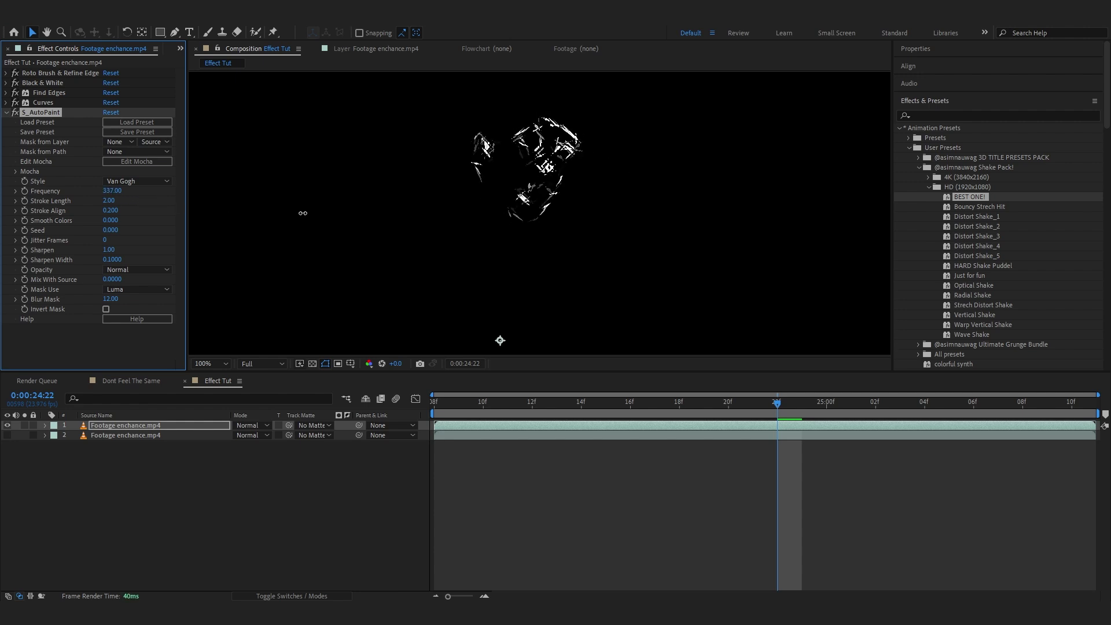
scroll(577, 165, "up", 2)
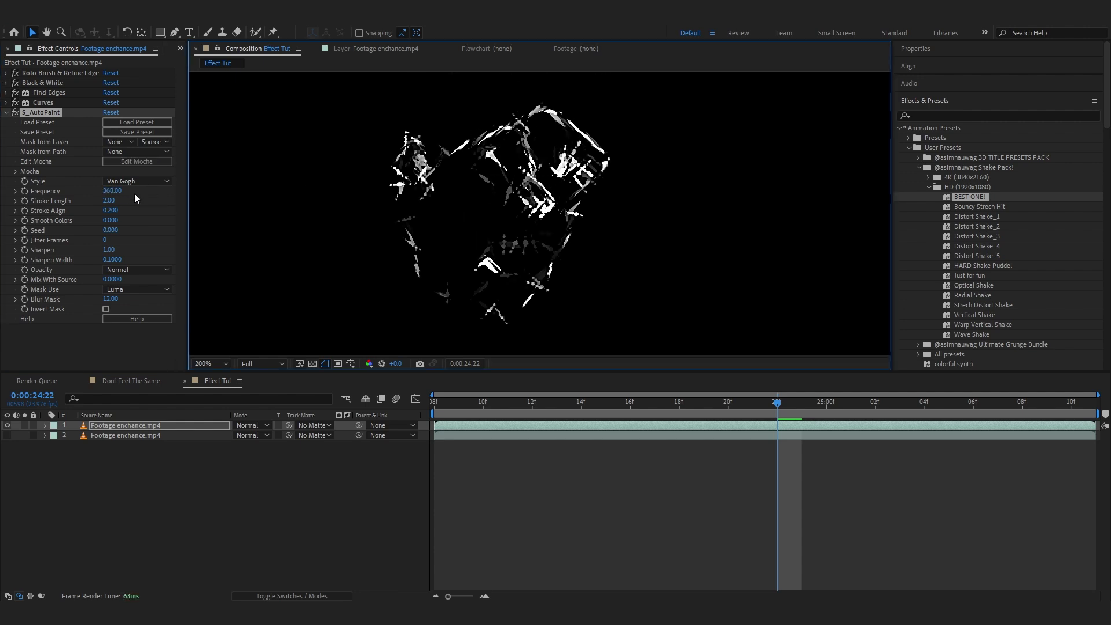
mouse_move(115, 192)
left_mouse_down()
mouse_move(220, 193)
mouse_move(166, 211)
mouse_move(176, 212)
left_mouse_up()
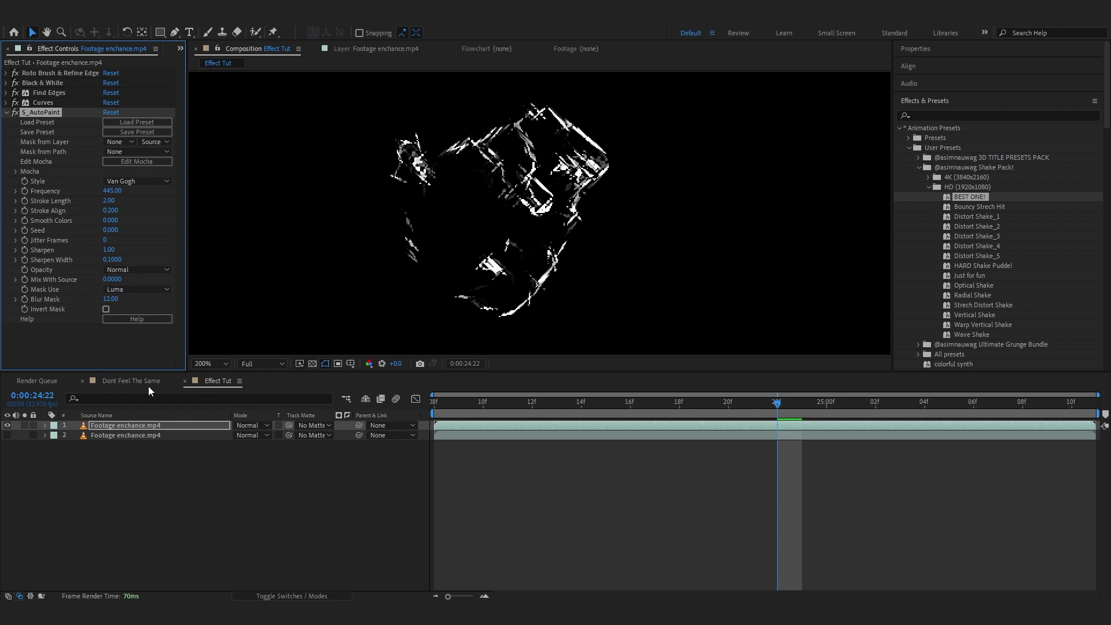
left_click_drag(112, 191, 64, 211)
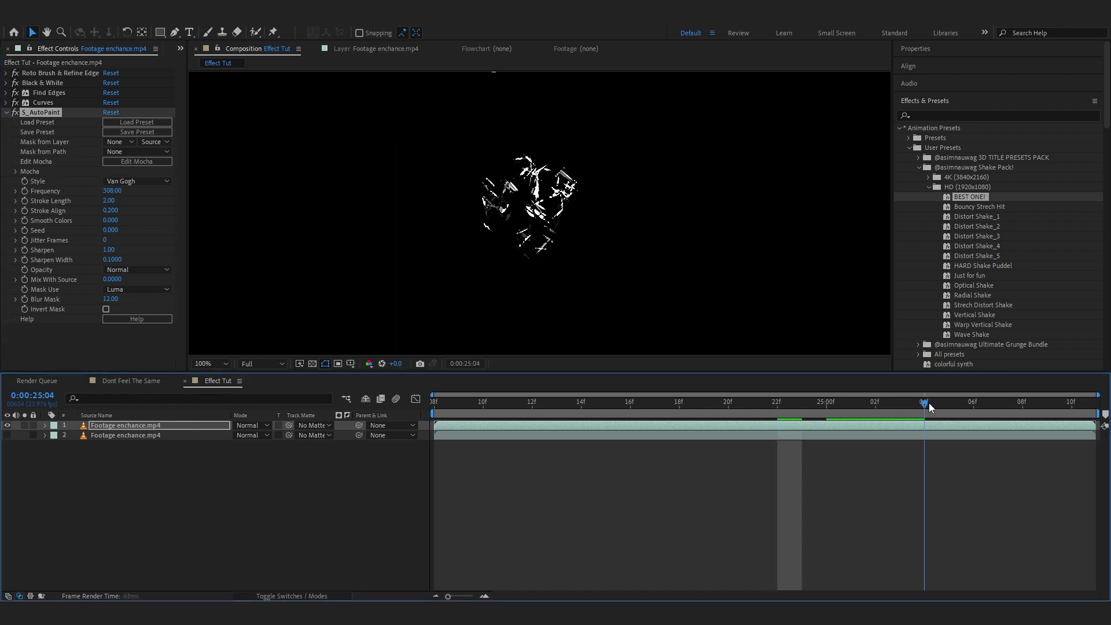
mouse_move(928, 402)
left_mouse_down()
mouse_move(623, 443)
mouse_move(712, 426)
left_mouse_up()
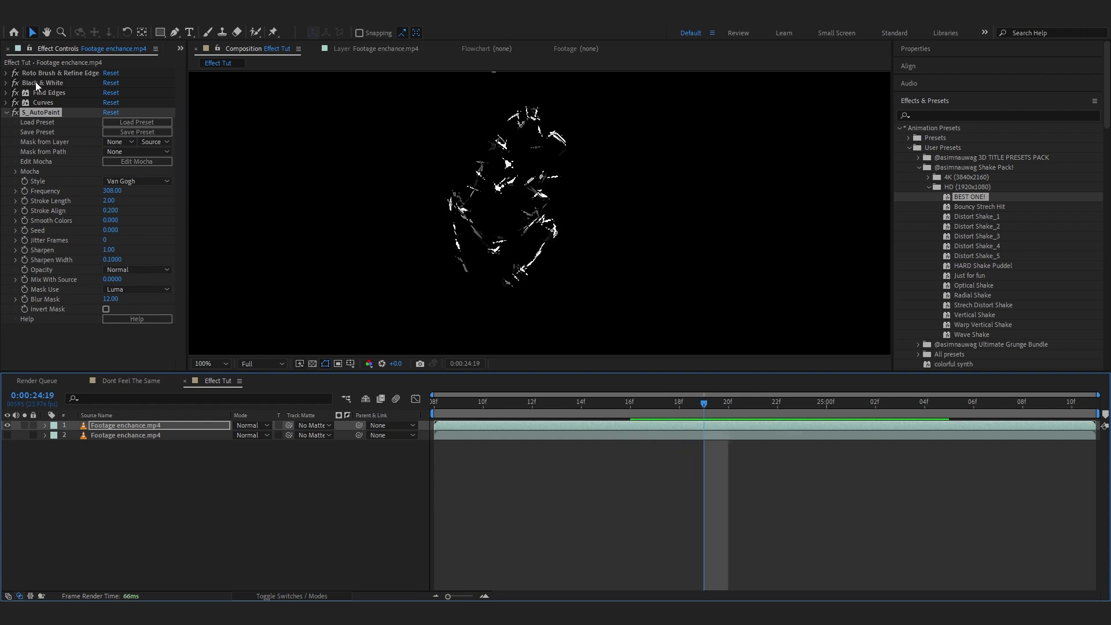
- Try other Stroke Align, Smooth Colors and Seed values in S_AutoPaint, undoing each change
mouse_move(109, 200)
left_mouse_down()
mouse_move(163, 200)
mouse_move(2, 254)
mouse_move(216, 210)
mouse_move(481, 227)
left_mouse_up()
key("ctrl+z")
mouse_move(468, 266)
left_mouse_down()
mouse_move(91, 313)
mouse_move(24, 342)
mouse_move(96, 324)
left_mouse_up()
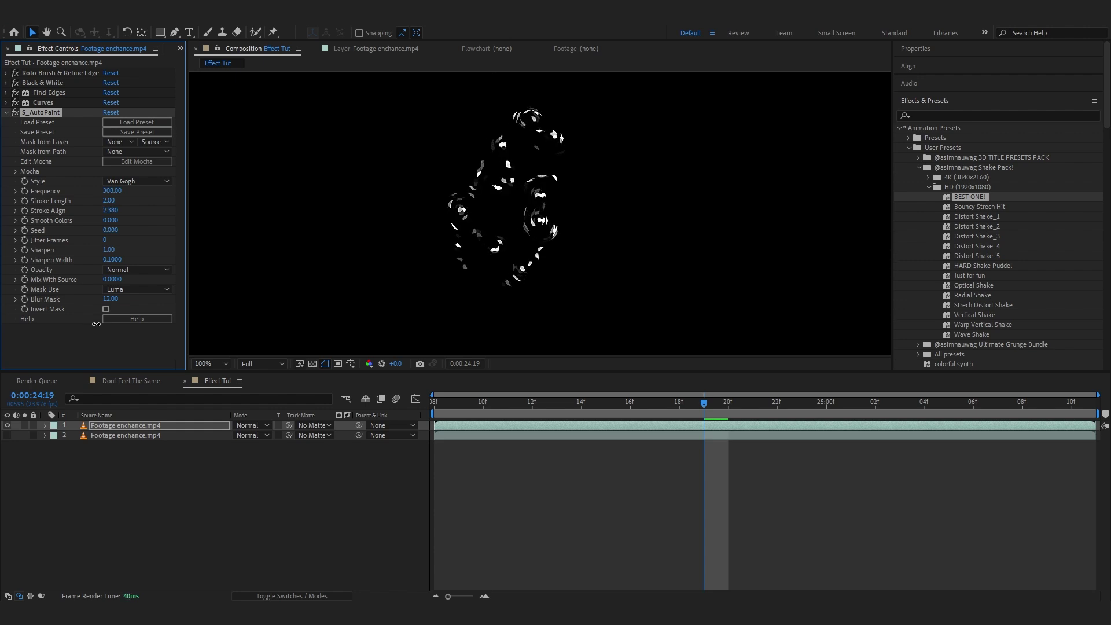
key("ctrl+z")
left_click_drag(110, 221, 219, 231)
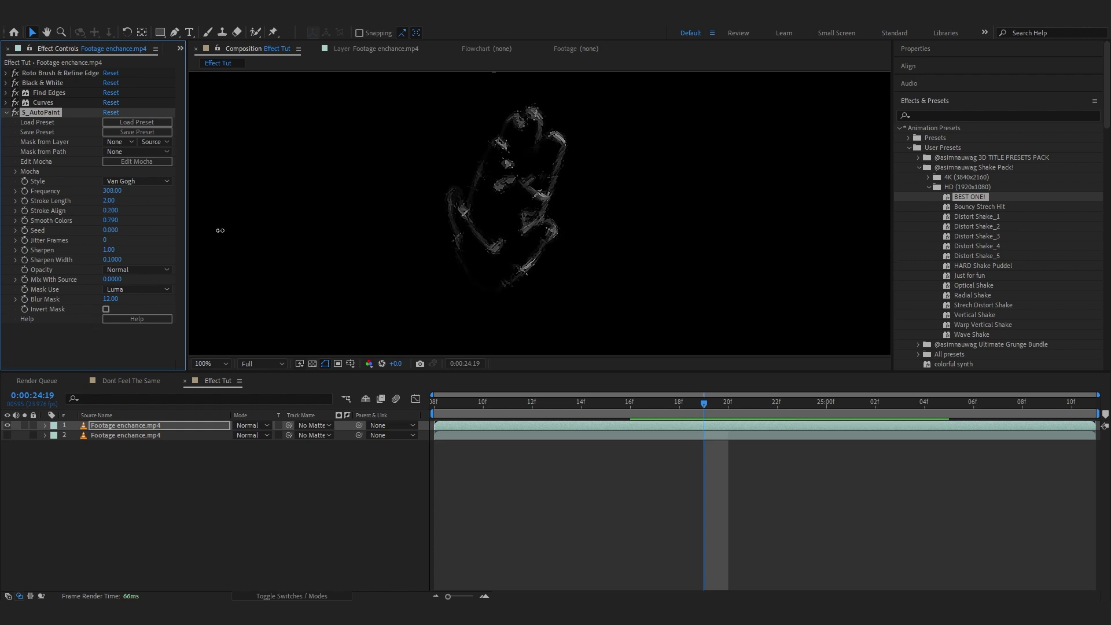
key("ctrl+z")
left_click_drag(111, 230, 92, 264)
key("ctrl+z")
- Play back the painted hand outline and collapse the S_AutoPaint settings
scroll(463, 271, "down", 1)
left_click_drag(704, 403, 396, 472)
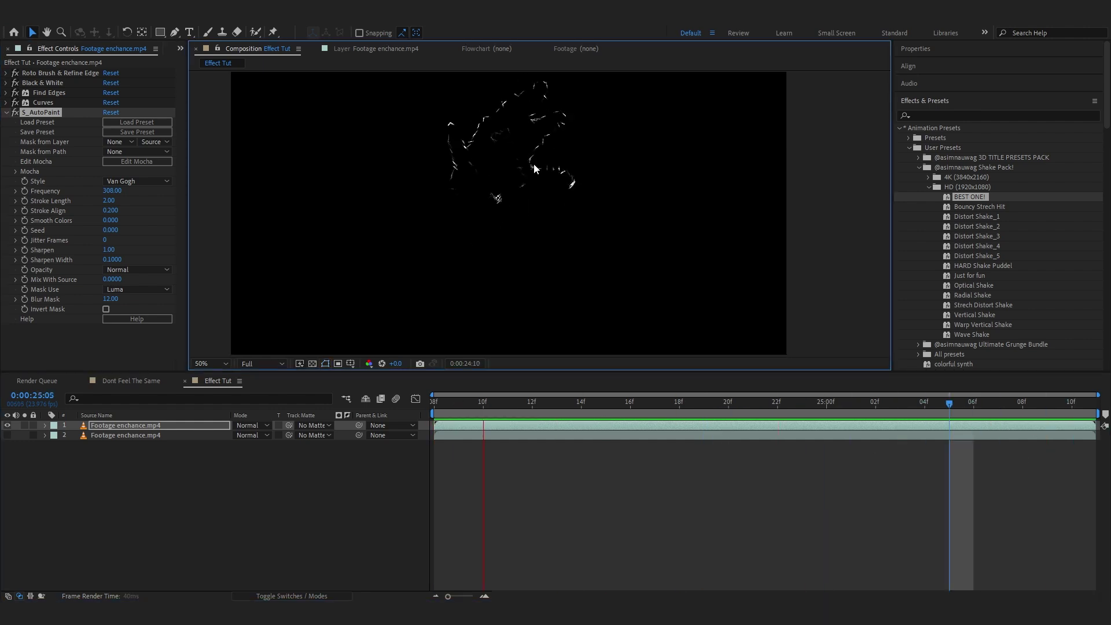
key("space")
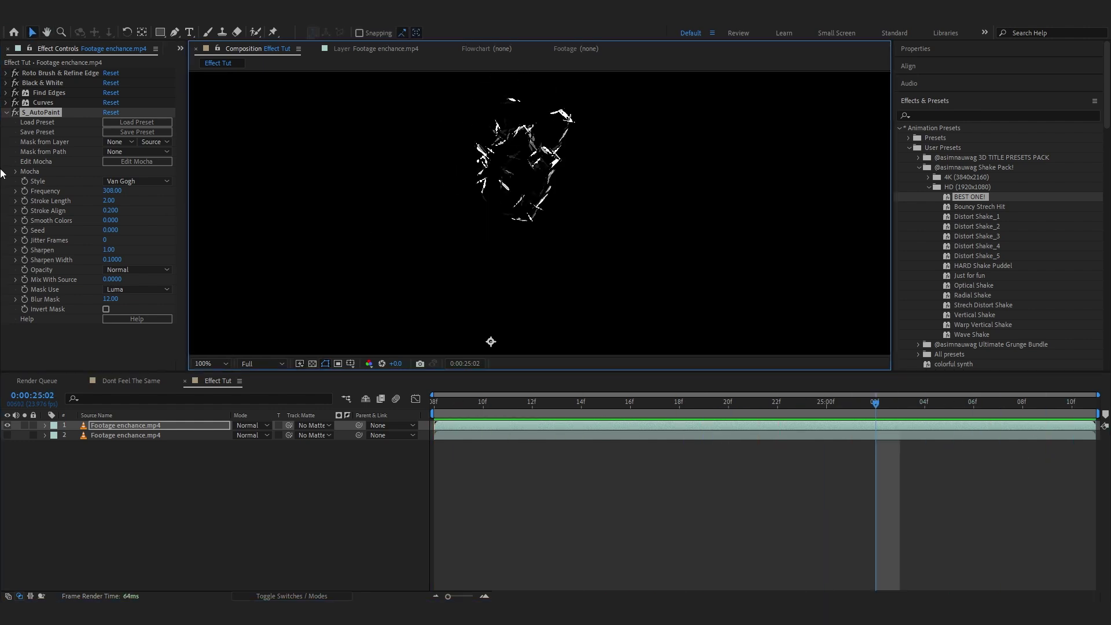
left_click(49, 122)
key("ctrl+a")
left_click(6, 113)
left_click(86, 182)
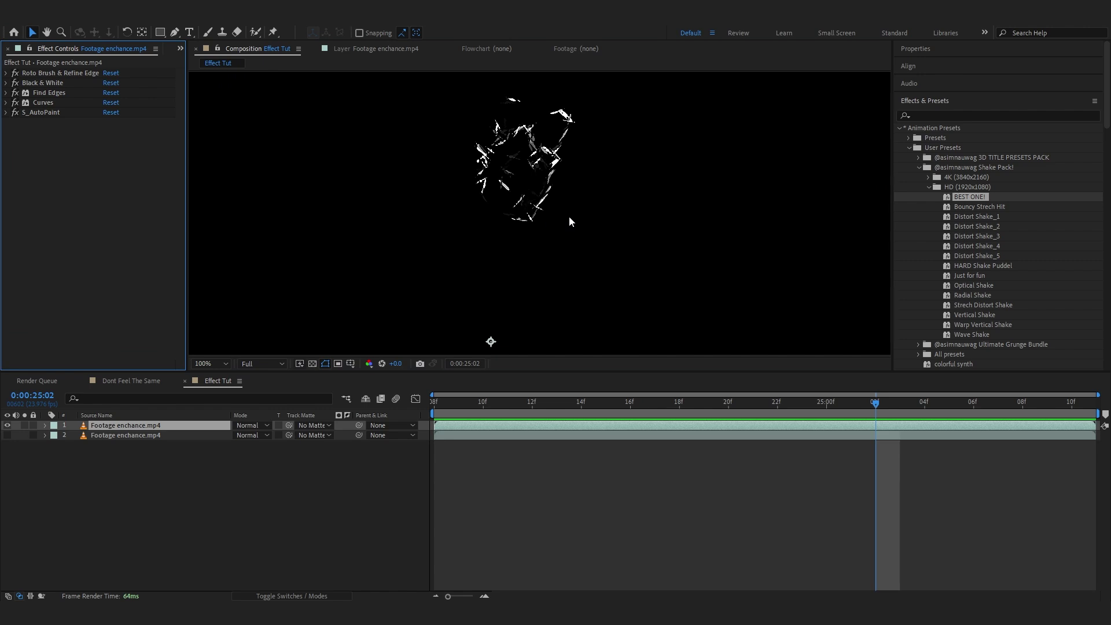
- Apply the Optical Glow effect to the painted hand layer
scroll(569, 220, "down", 1)
left_click_drag(569, 219, 566, 156)
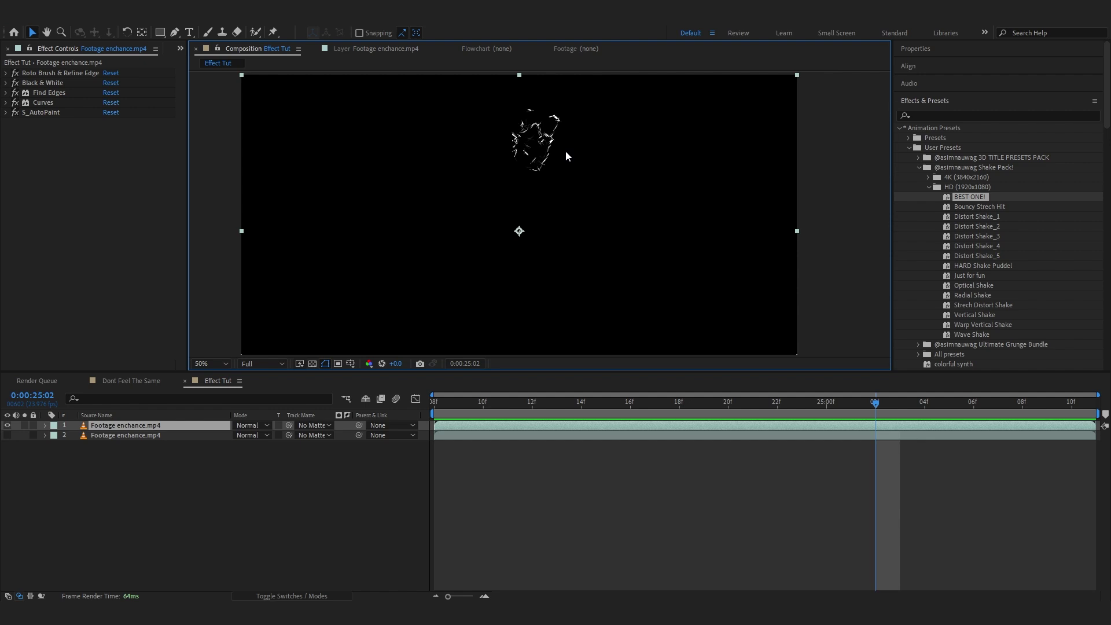
scroll(564, 150, "up", 2)
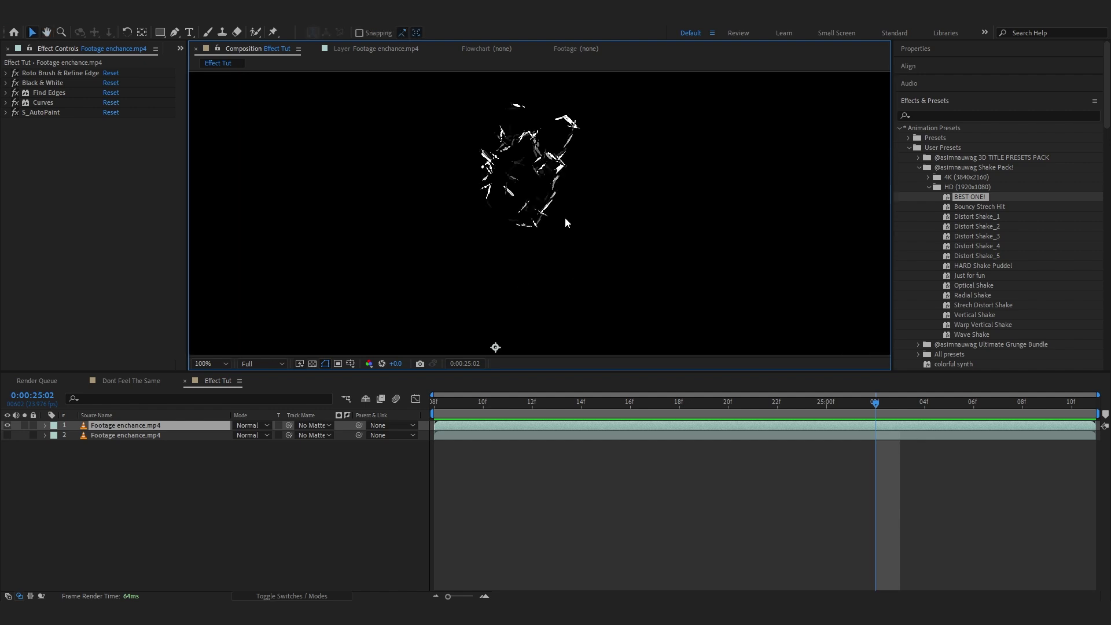
key("ctrl+space")
type("oop")
key("BackSpace")
key("BackSpace")
type("p")
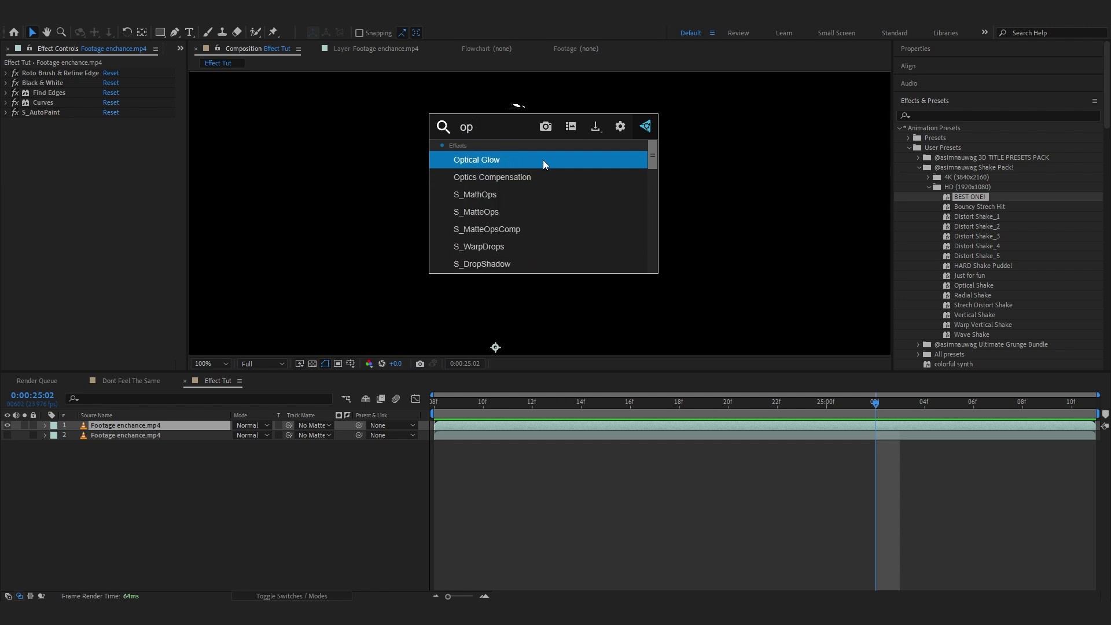
key("Return")
scroll(448, 123, "down", 2)
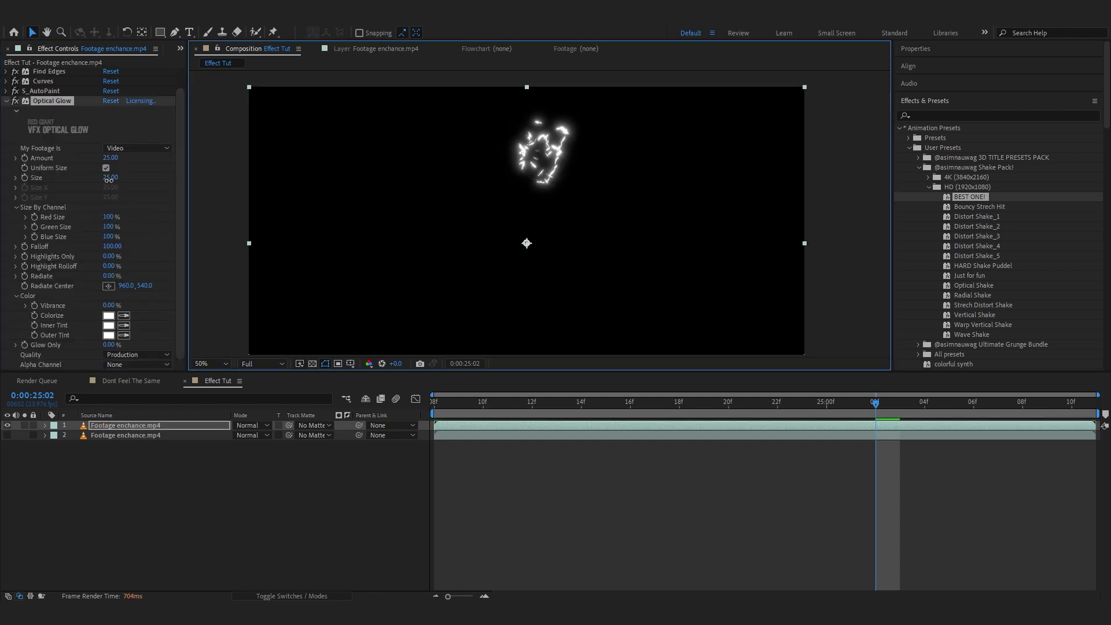
- Set the Optical Glow's Size to 211 and its Amount to 56
left_click_drag(111, 177, 163, 186)
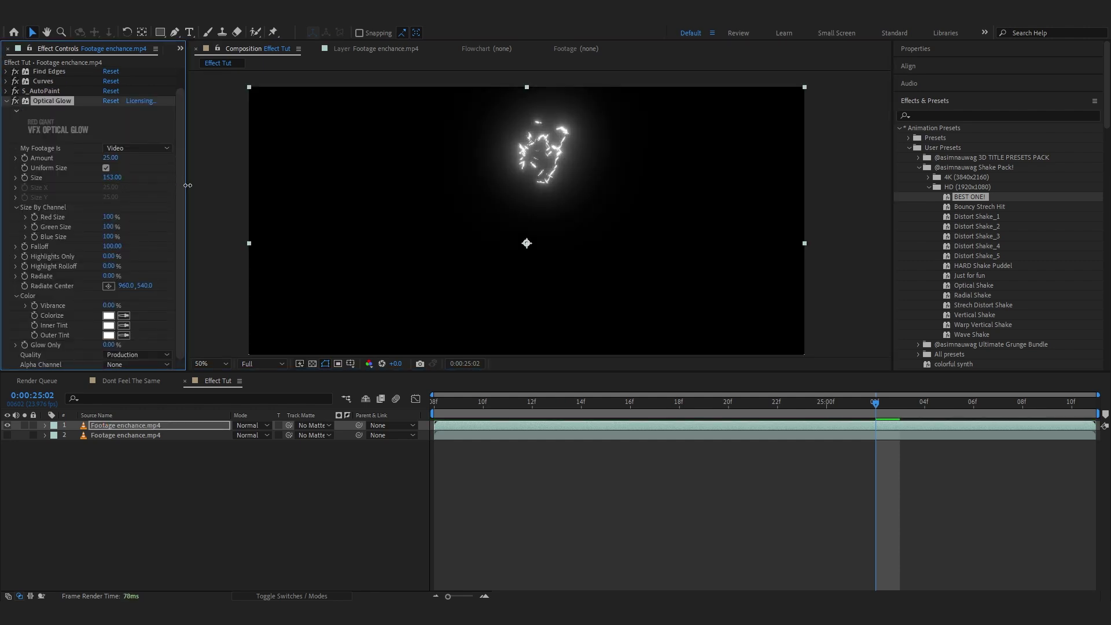
left_click_drag(199, 185, 207, 186)
scroll(402, 161, "up", 2)
mouse_move(119, 177)
left_mouse_down()
mouse_move(136, 177)
mouse_move(111, 157)
mouse_move(133, 193)
left_mouse_up()
scroll(360, 181, "down", 2)
scroll(111, 205, "up", 1)
scroll(133, 193, "down", 1)
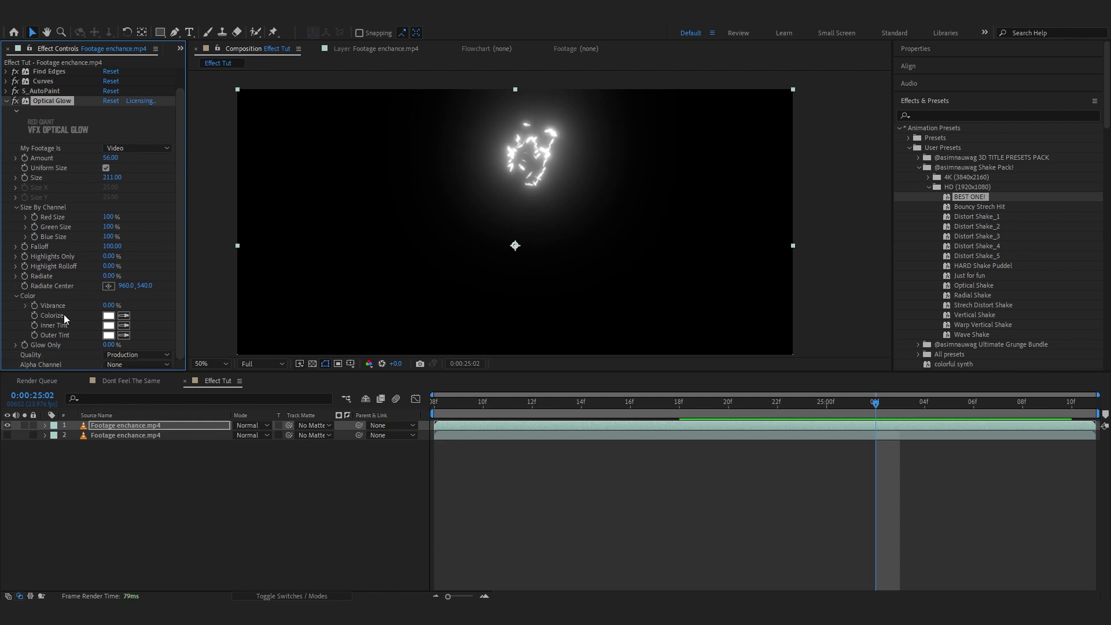
- Change the Optical Glow's Colorize color to a bright saturated red and inspect the glowing outline
left_click(108, 315)
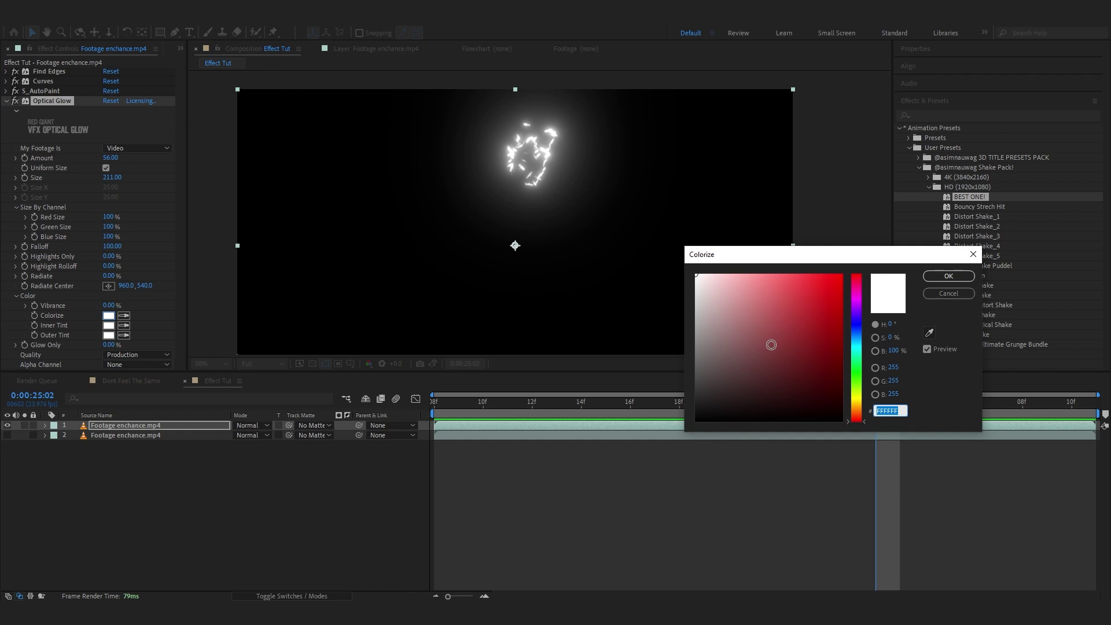
left_click(842, 282)
left_click(938, 274)
scroll(560, 176, "up", 1)
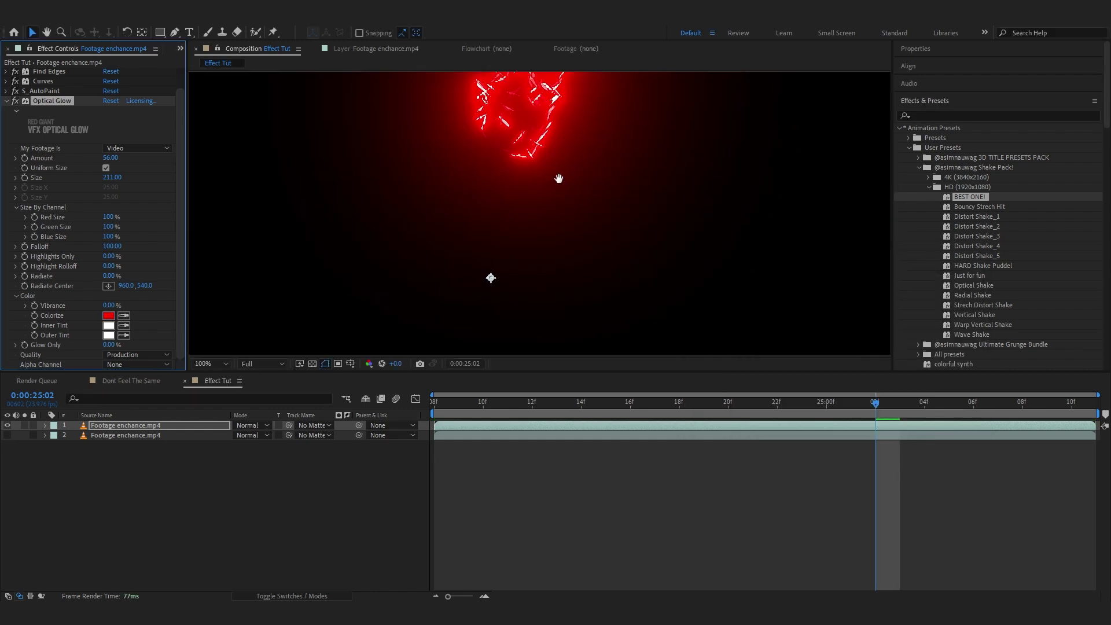
left_click_drag(558, 176, 566, 239)
key("comma")
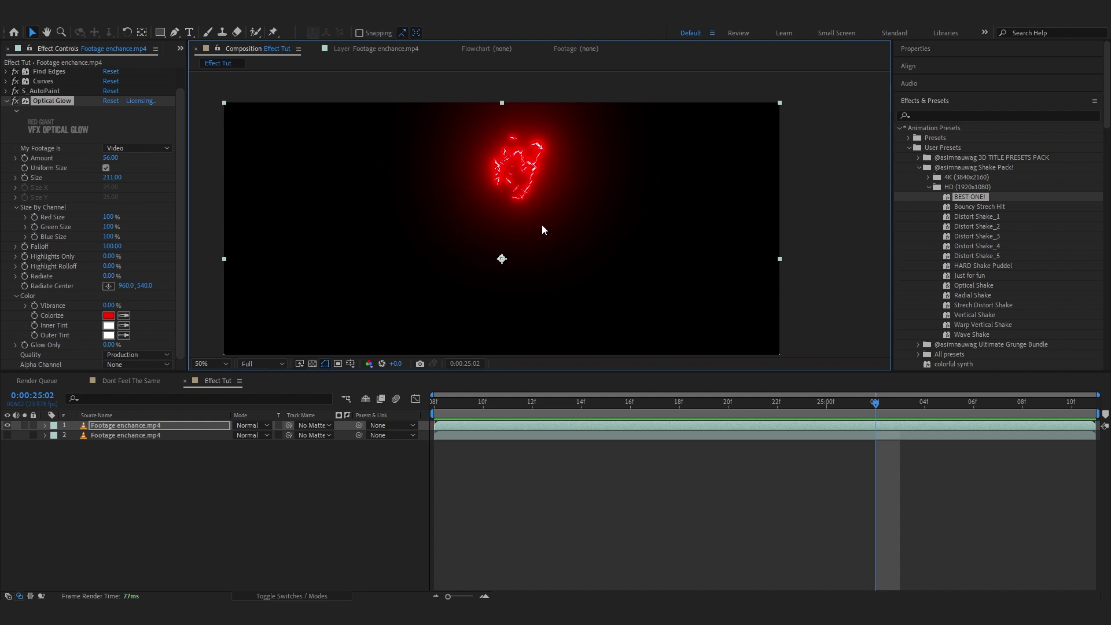
- Fit the composition in the viewer, turn the lower footage layer's visibility back on and preview the glow
key("shift+slash")
left_click(8, 435)
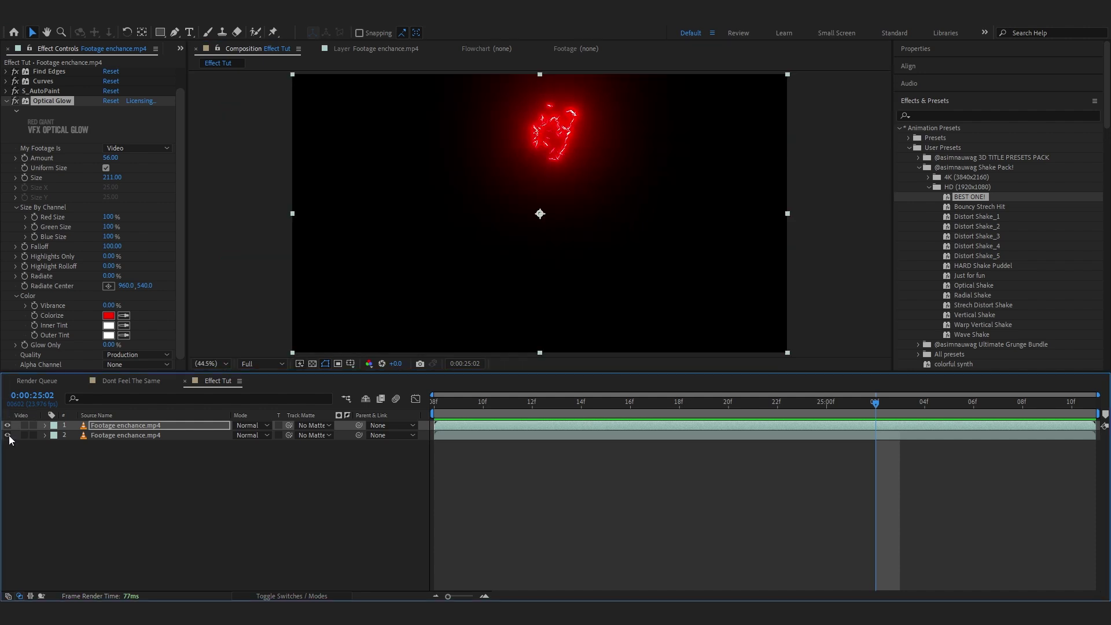
left_click_drag(803, 404, 598, 419)
key("space")
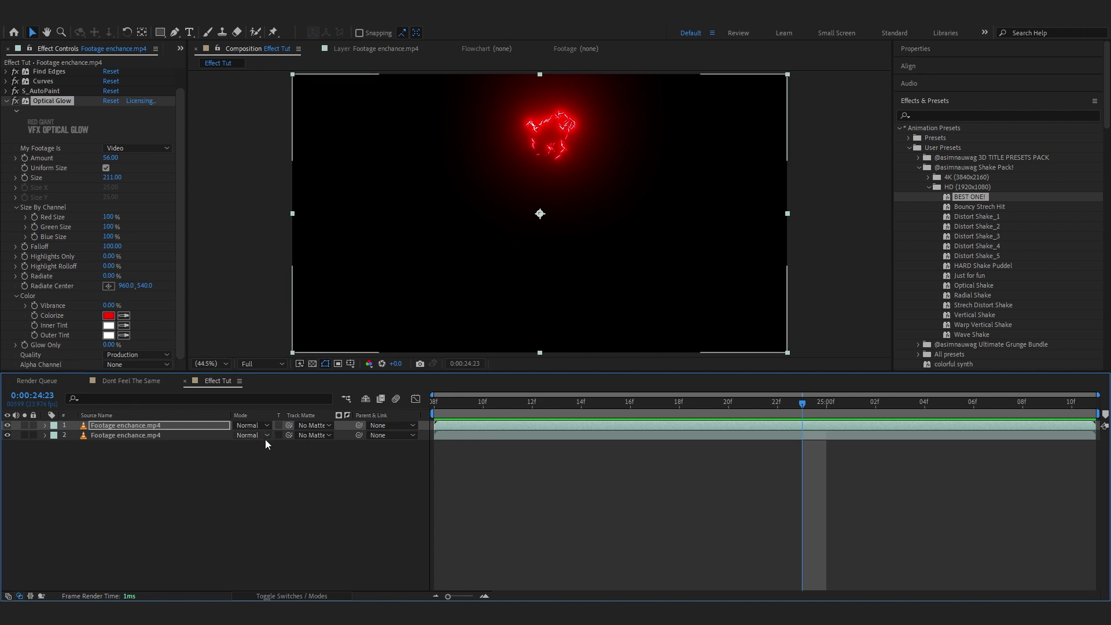
- Set the upper hand layer's blending mode to Linear Dodge and play back the composite
left_click(244, 426)
left_click(247, 452)
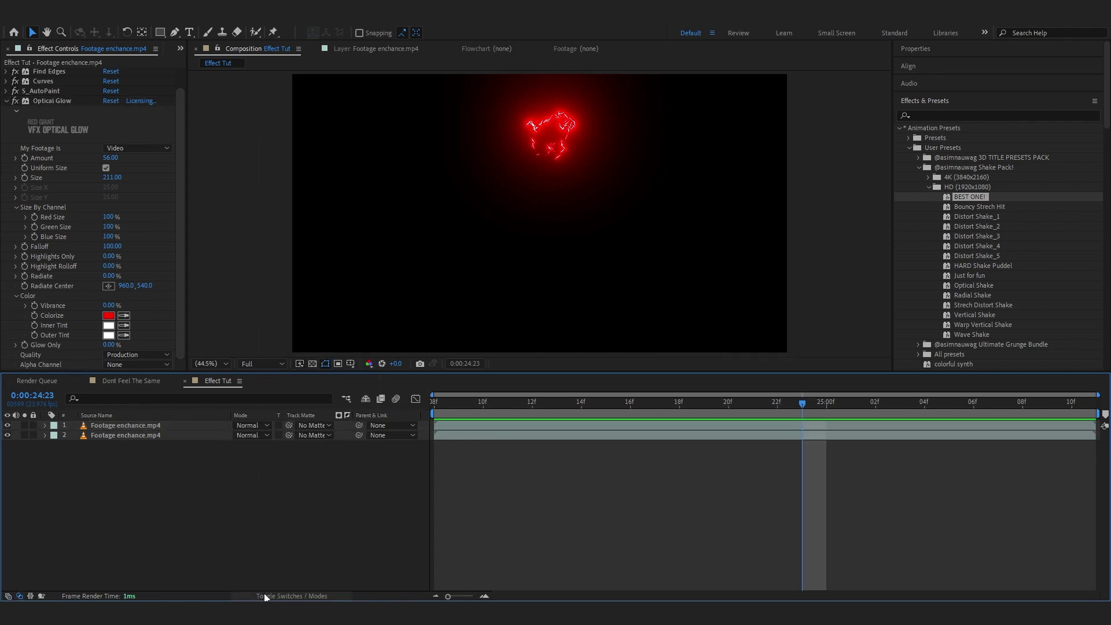
left_click(248, 428)
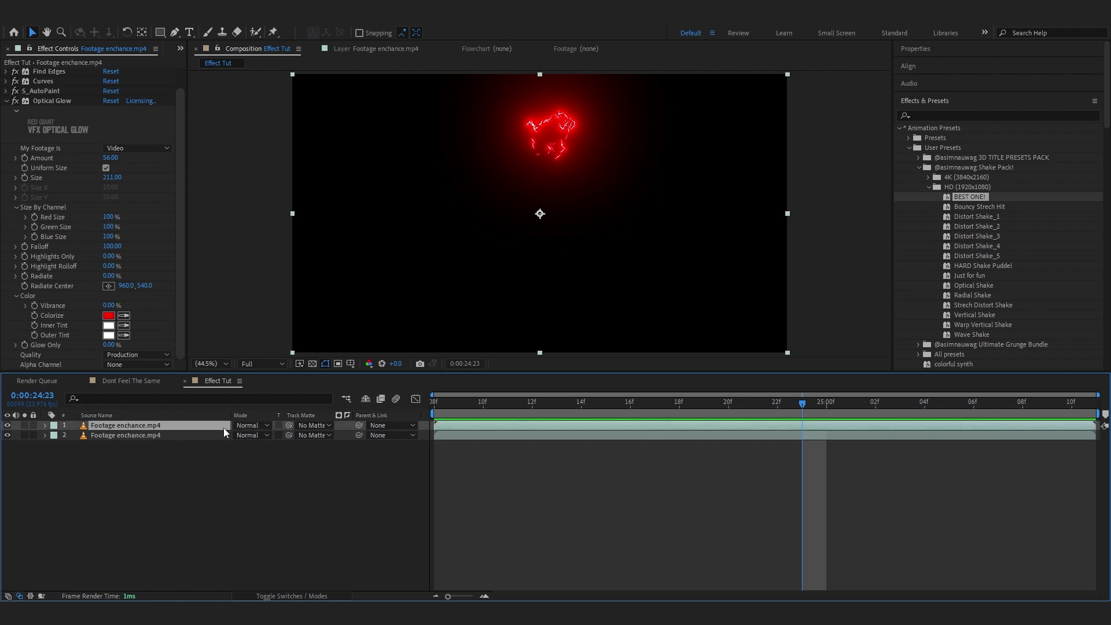
left_click(242, 429)
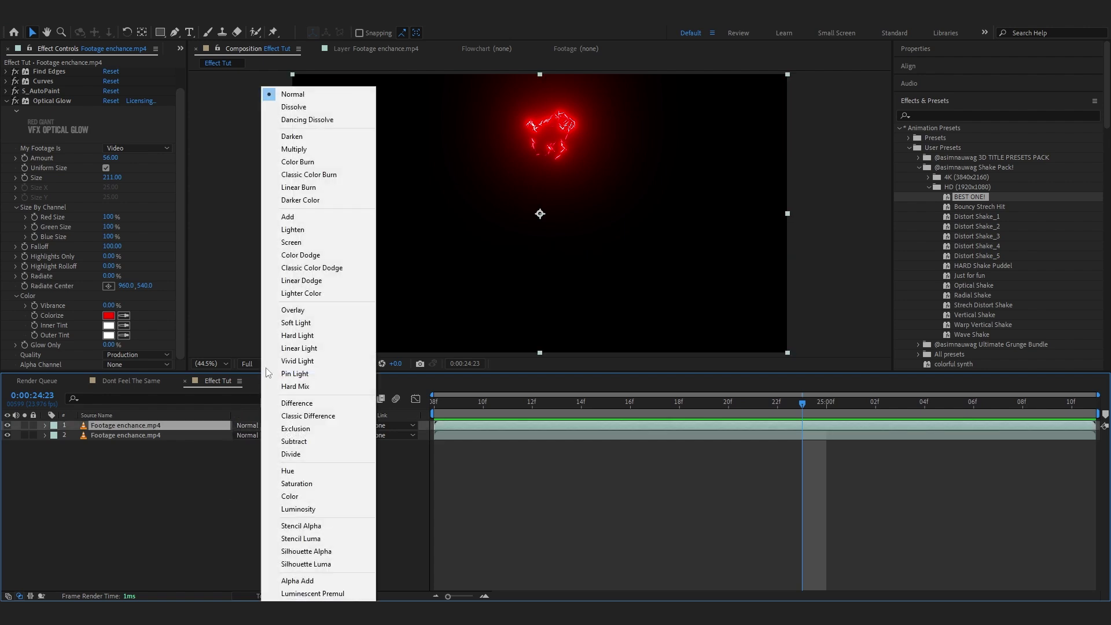
left_click(309, 284)
key("space")
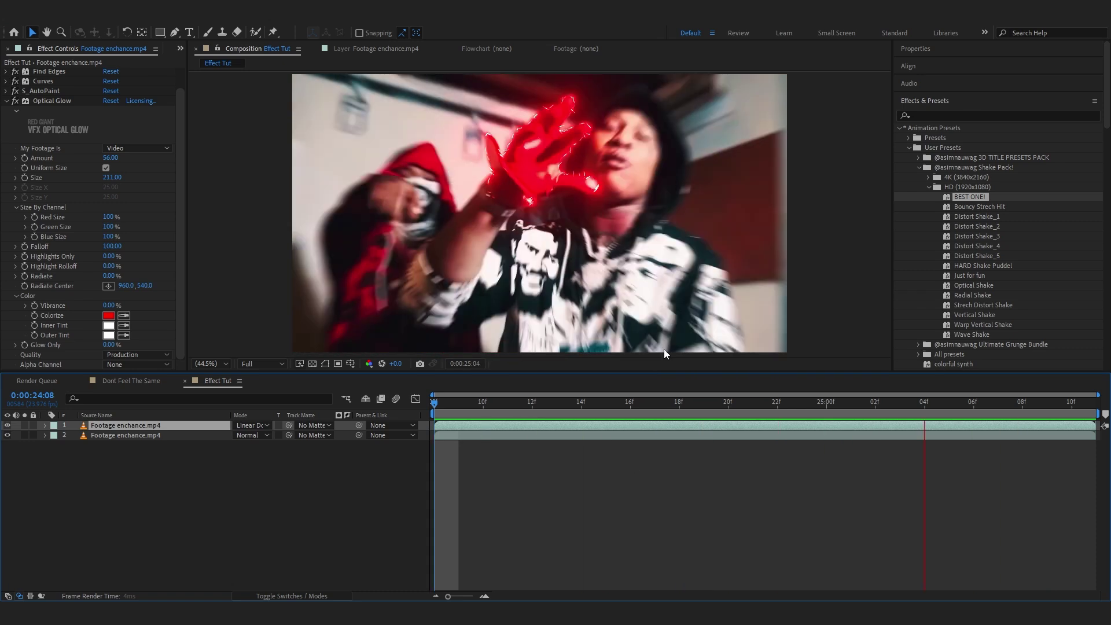
- Move the playhead to 0:00:24:19 and apply the Exposure effect to the lower footage layer
left_click(753, 400)
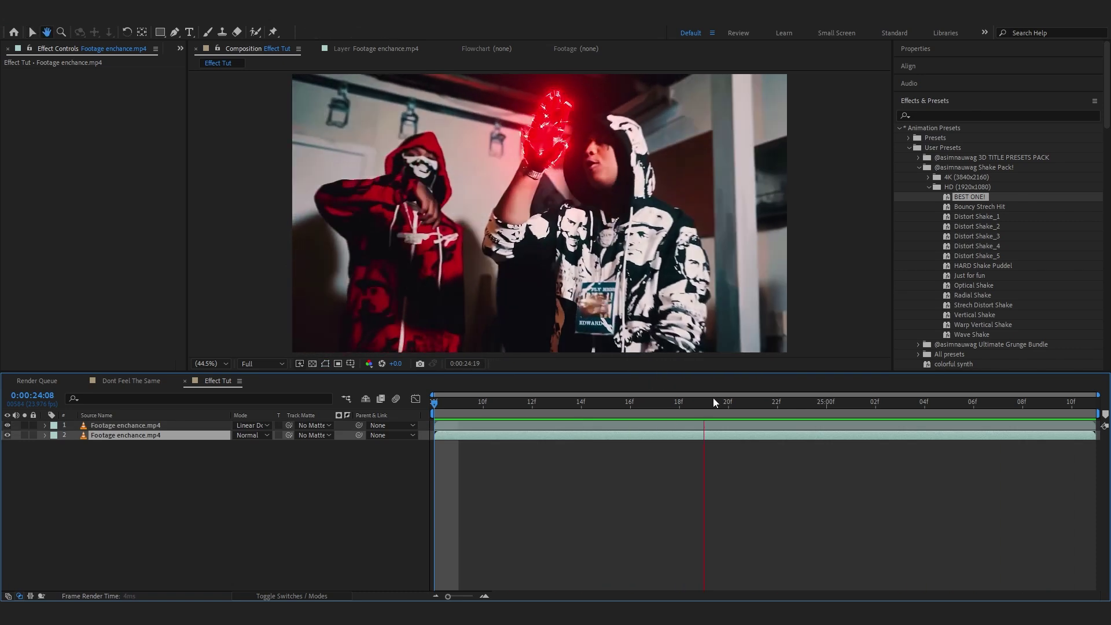
left_click(709, 400)
key("ctrl+space")
type("ex")
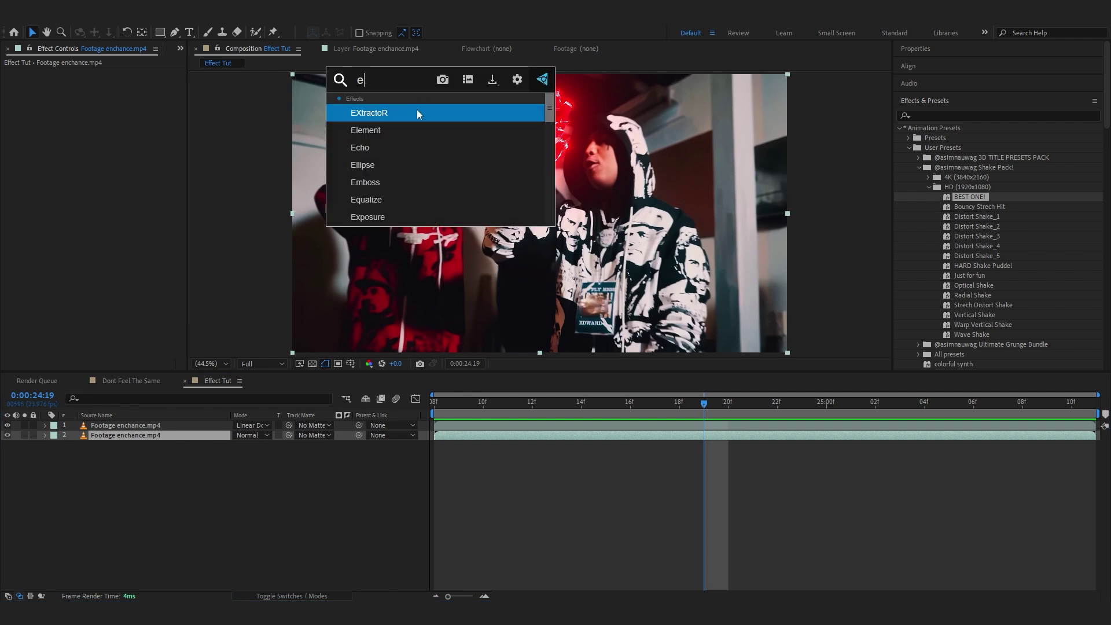
left_click(416, 109)
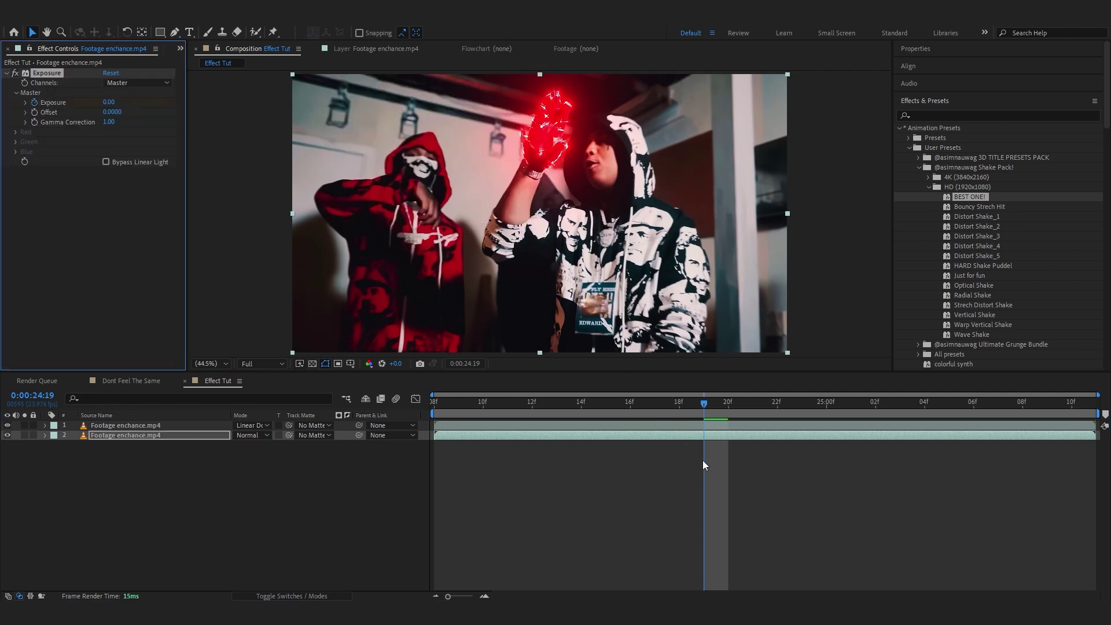
- Keyframe the lower footage layer's Exposure down to about -4.7 near the clip's end, place that keyframe at the layer's end and preview
key("u")
left_click_drag(630, 403, 1071, 444)
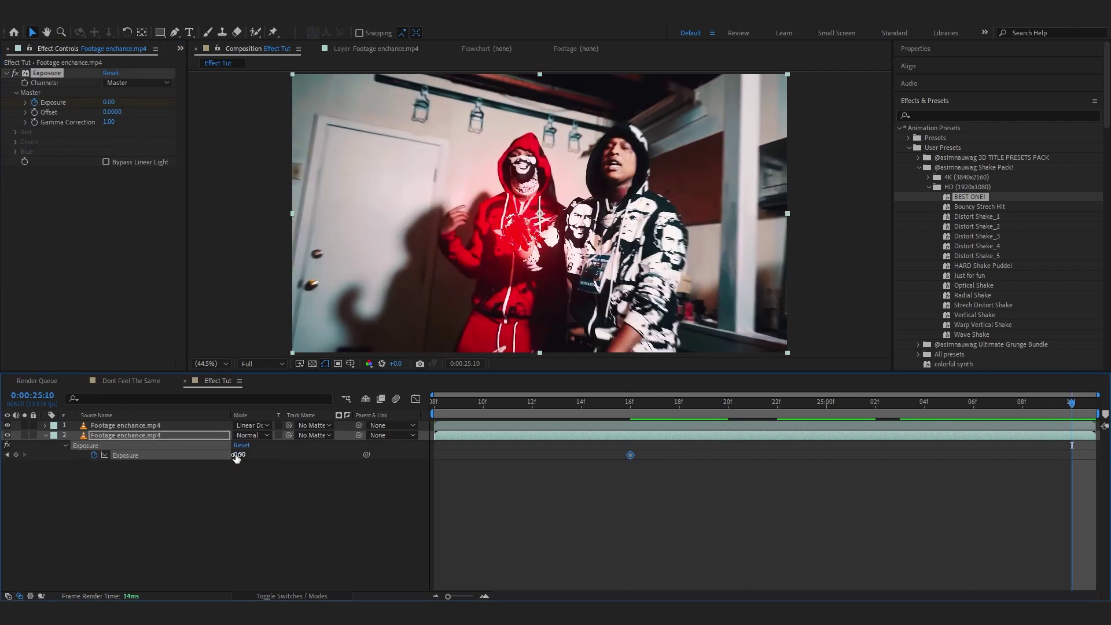
left_click_drag(236, 457, 1089, 457)
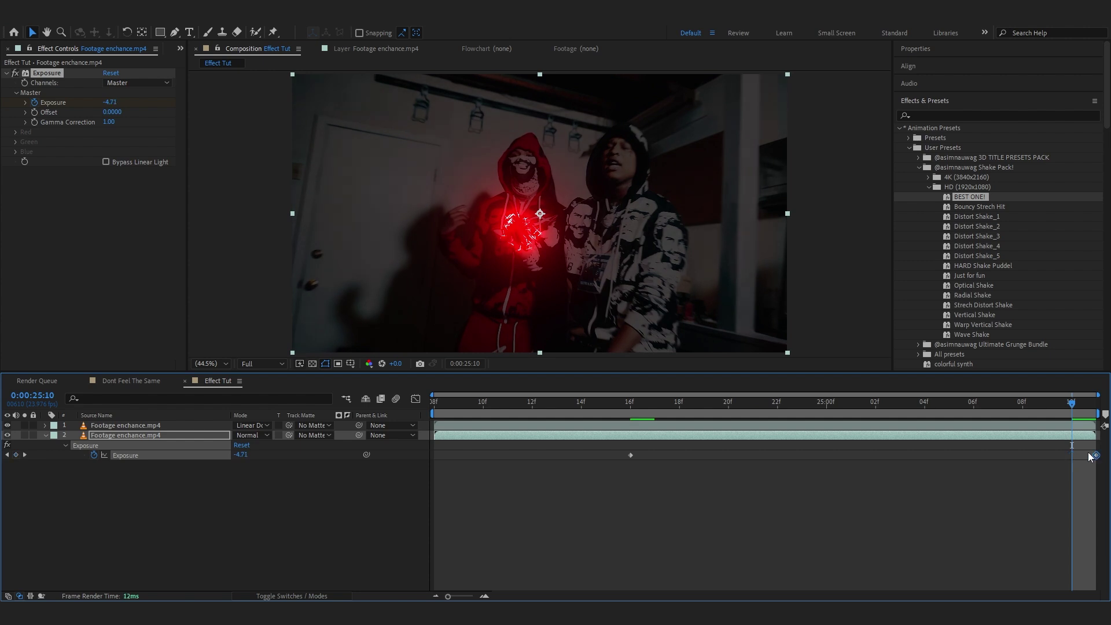
key("space")
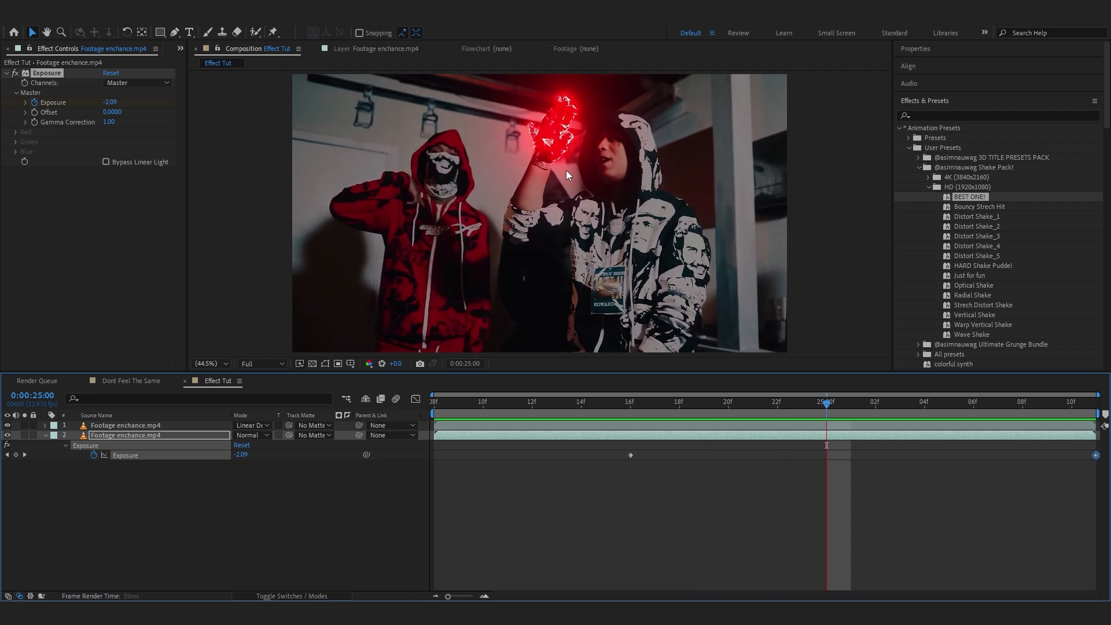
key("space")
left_click(723, 529)
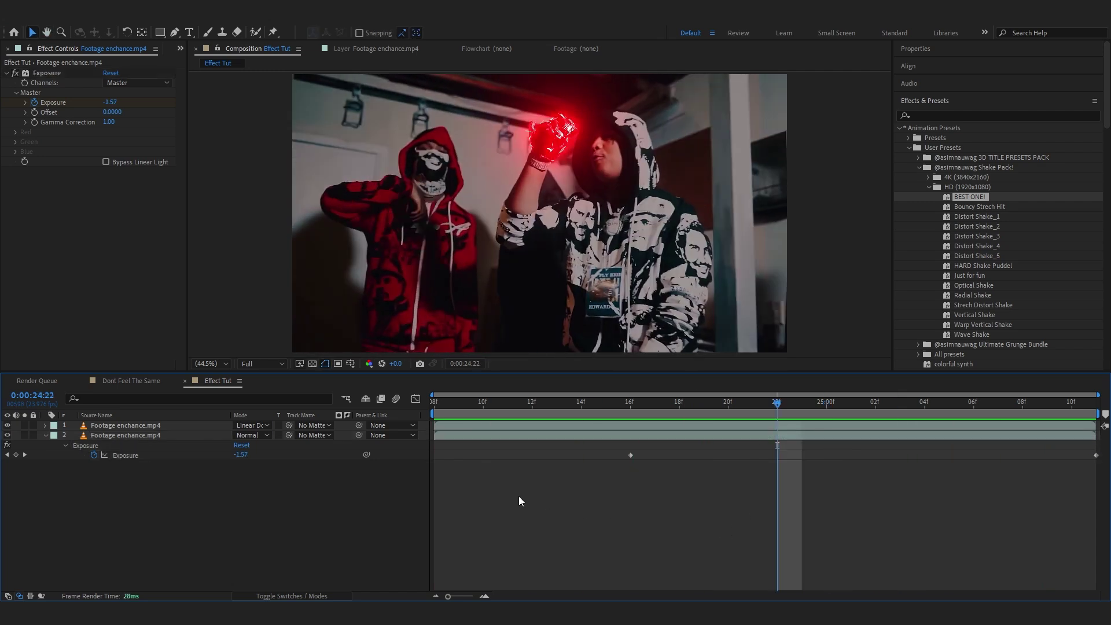
- Collapse the layer properties and add a new adjustment layer above the two footage layers
key("ctrl+a")
left_click(46, 436)
right_click(287, 496)
left_click(265, 516)
right_click(334, 511)
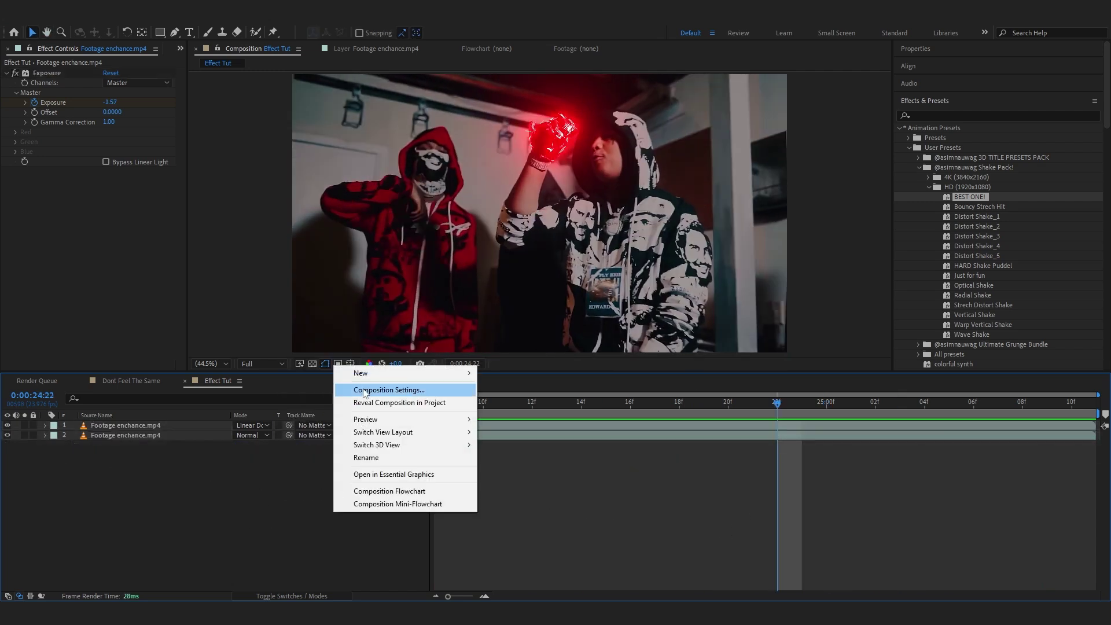
mouse_move(361, 373)
left_click(509, 452)
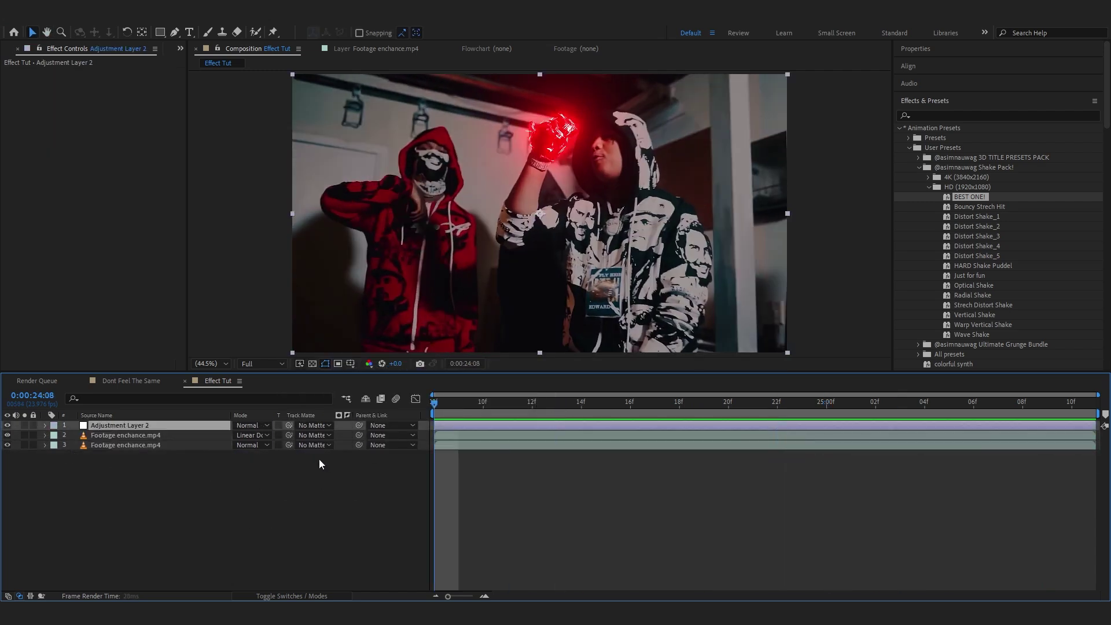
- Apply the BEST ONE! shake preset from the HD (1920x1080) folder to the adjustment layer and reveal its keyframes
double_click(978, 197)
key("space")
key("space")
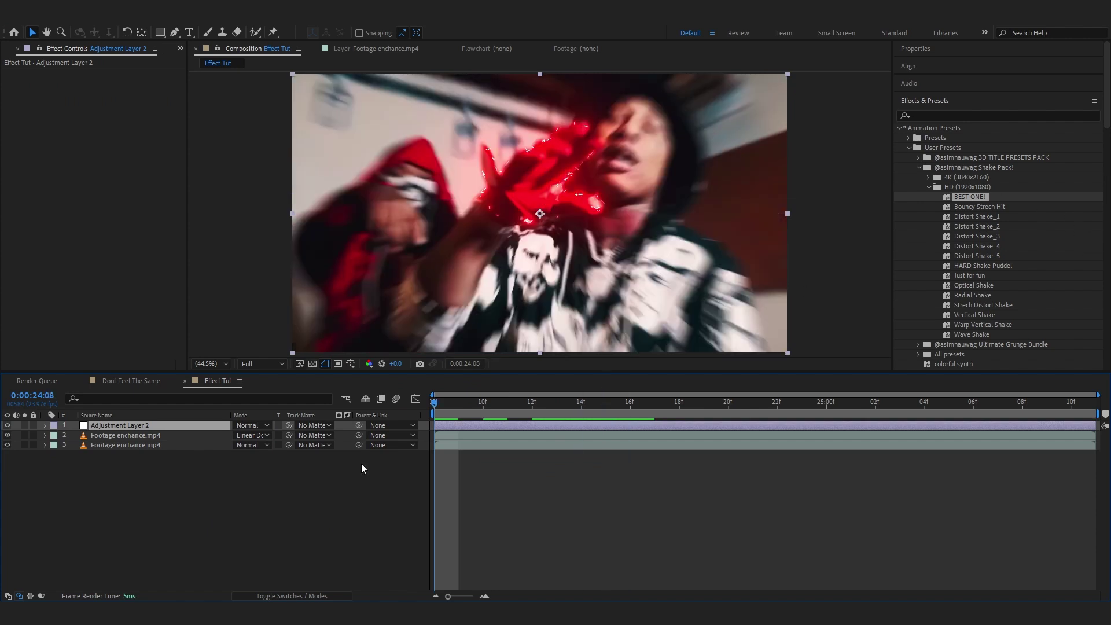
left_click_drag(968, 197, 571, 428)
key("u")
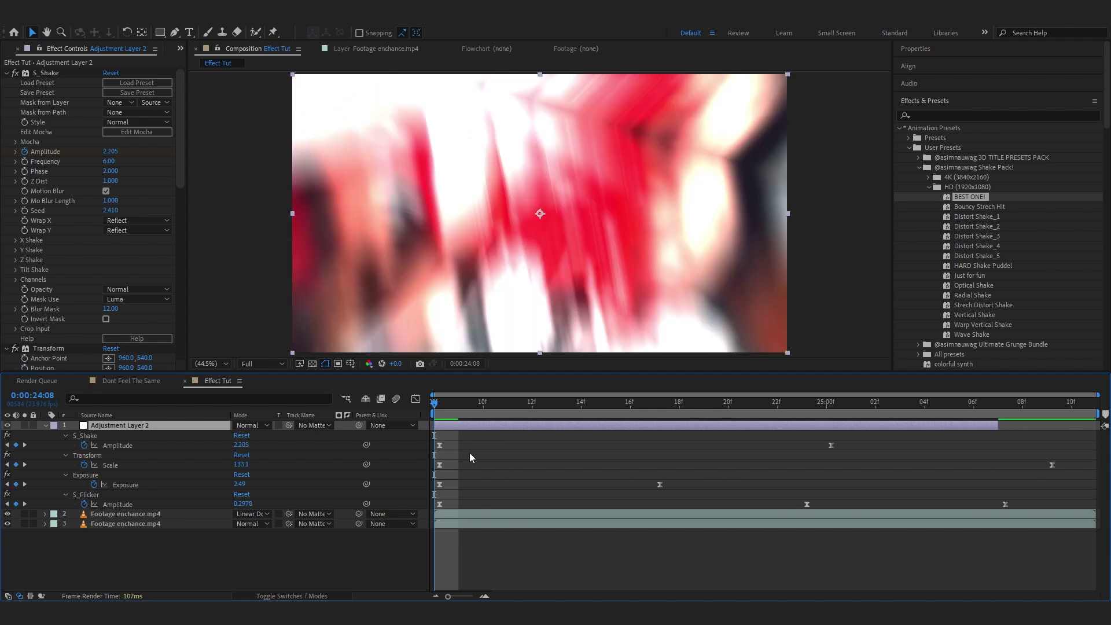
- Remove the S_Flicker effect from the adjustment layer, play back the shake and select the upper hand layer
left_click(6, 73, "ctrl")
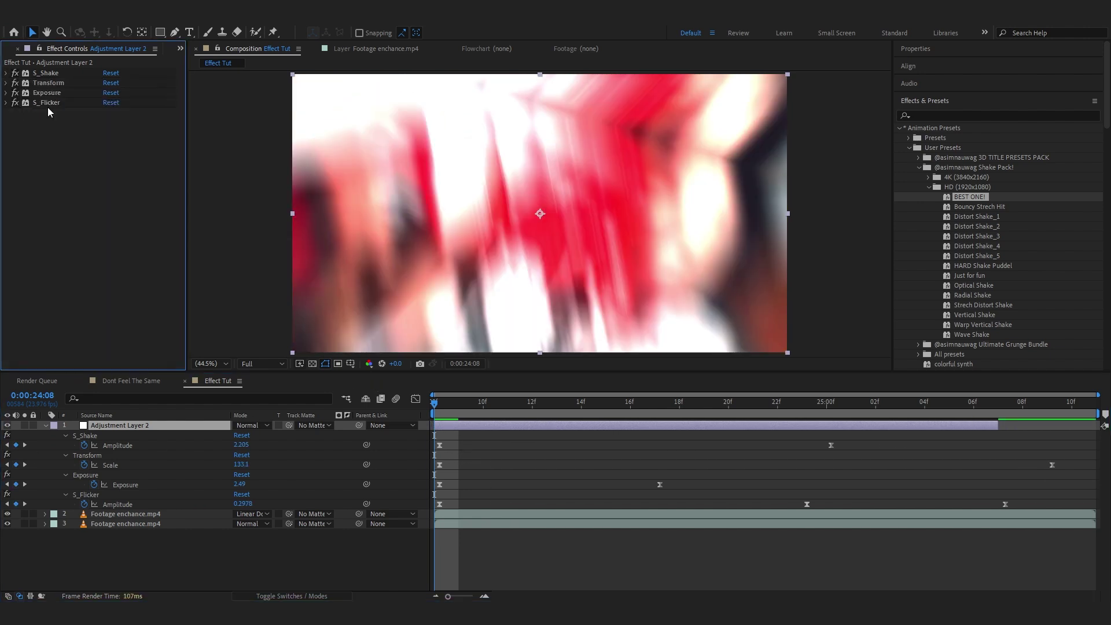
left_click(43, 104)
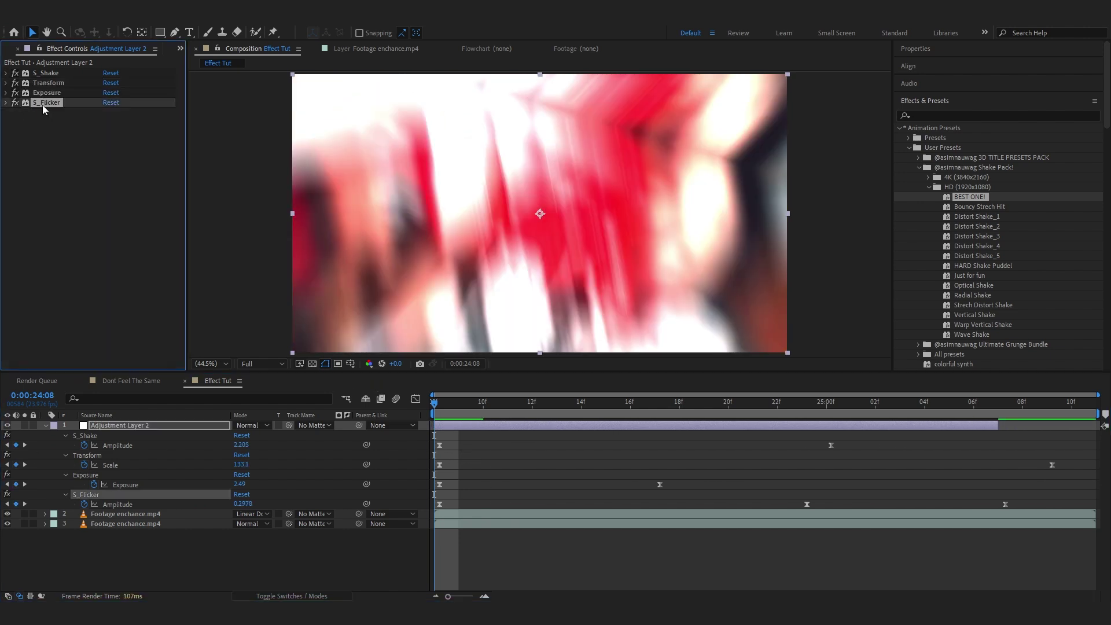
key("Delete")
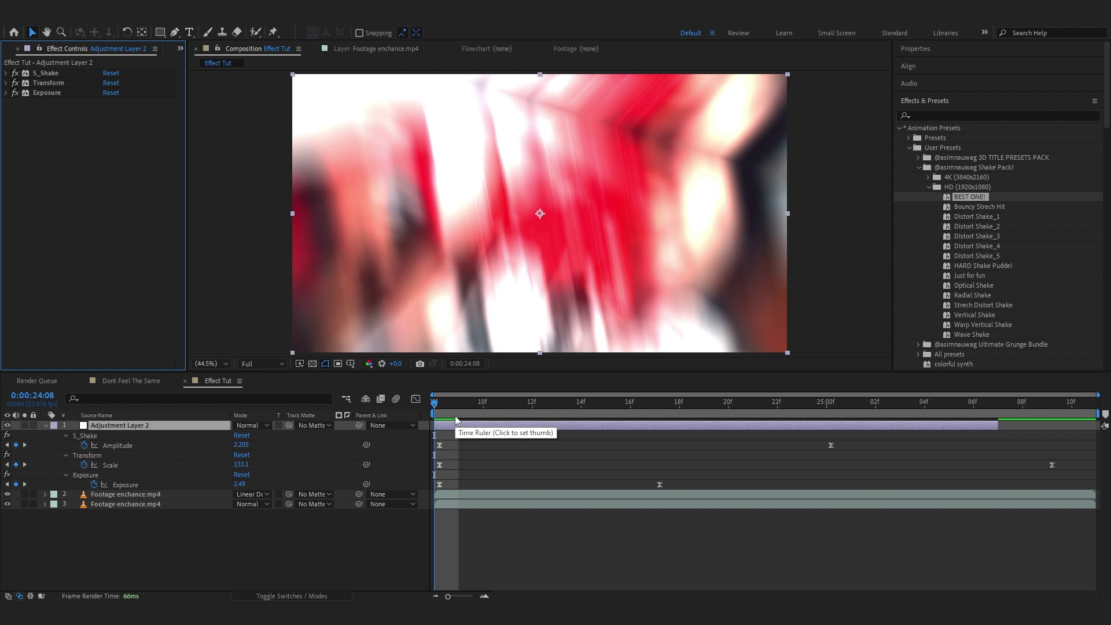
left_click(383, 556)
key("space")
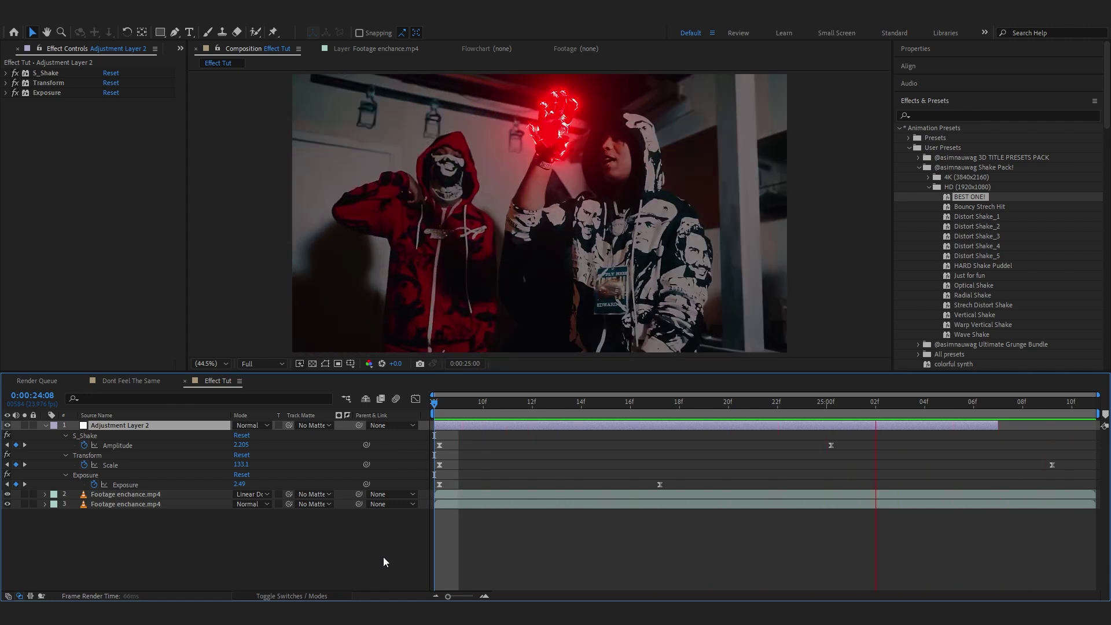
left_click(683, 494)
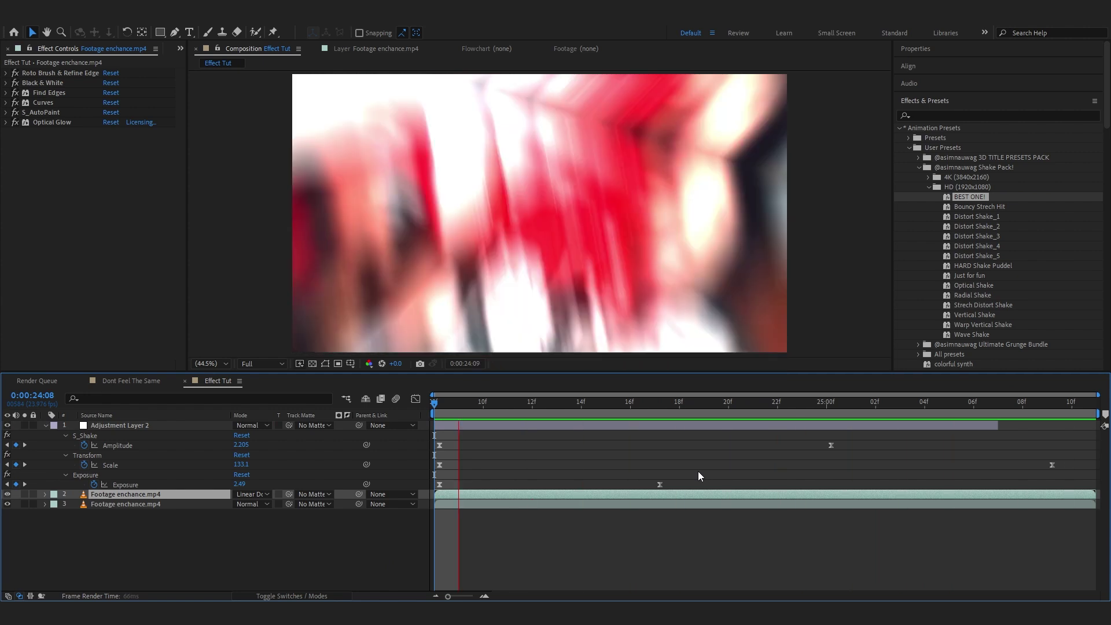